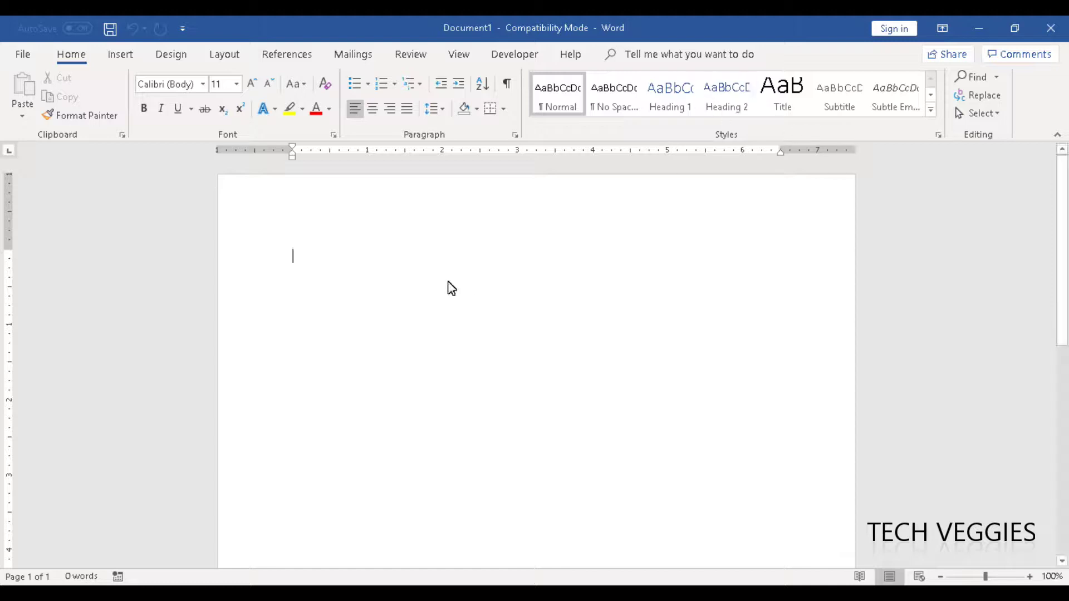
Step: Enter the four section titles Abstract, Methodology, Results and Conclusion on separate lines
type("Abst")
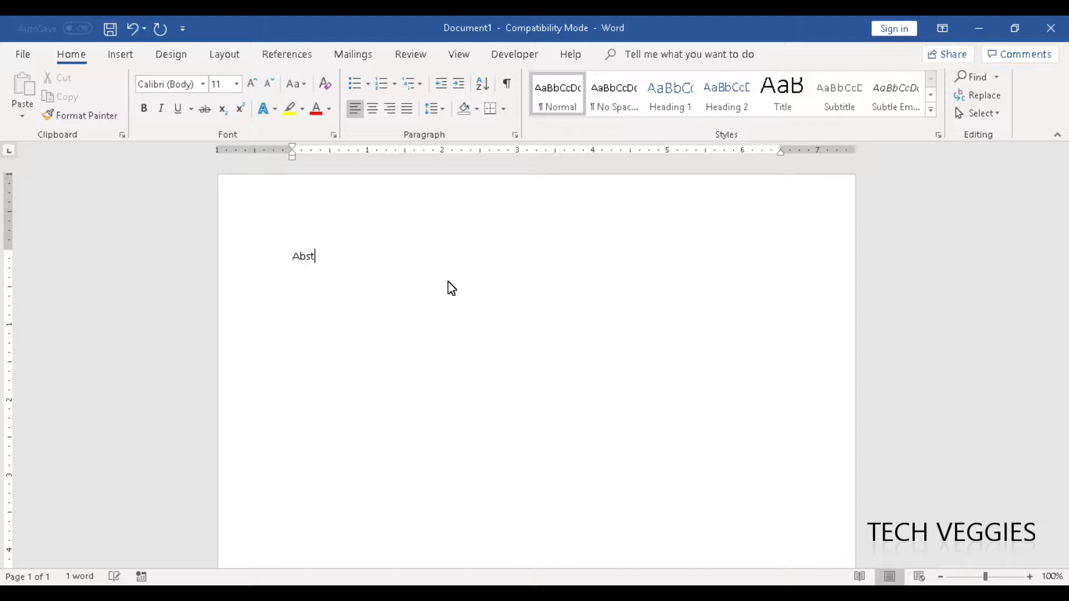
type("ract")
key("Return")
type("Methodology ")
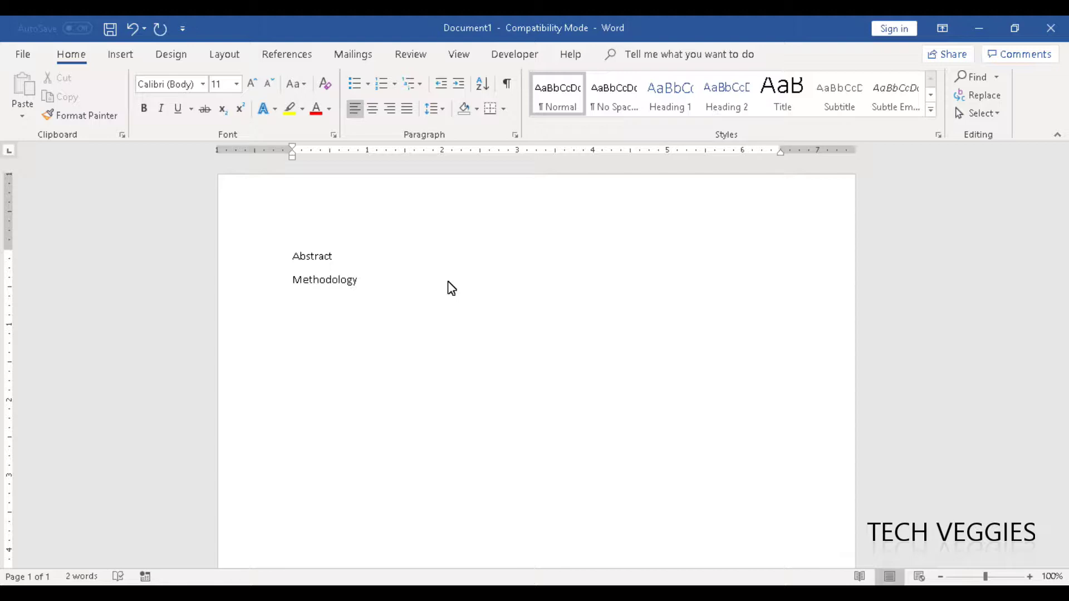
type("Results Conculs")
key("BackSpace")
type("lusion")
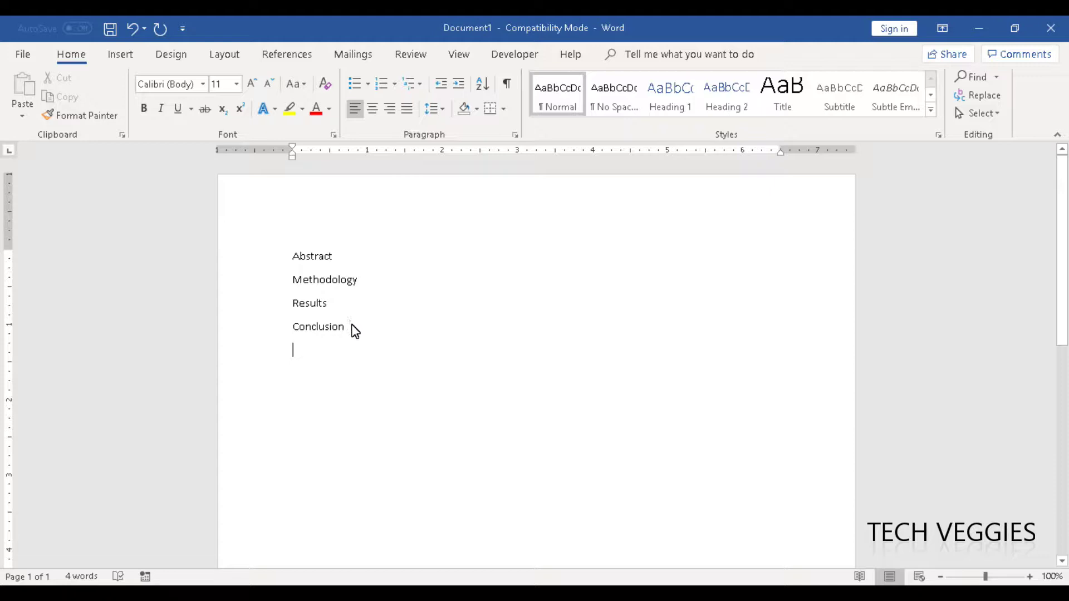
Step: Apply the Heading 1 style to all four section titles, from Abstract to Conclusion
left_click_drag(352, 327, 303, 270)
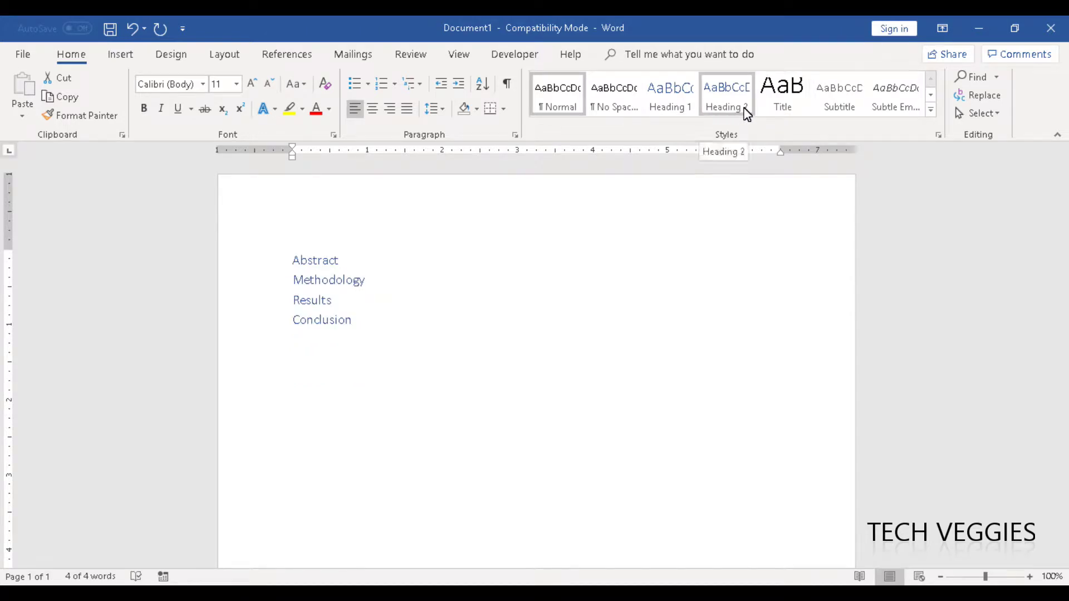
left_click(671, 104)
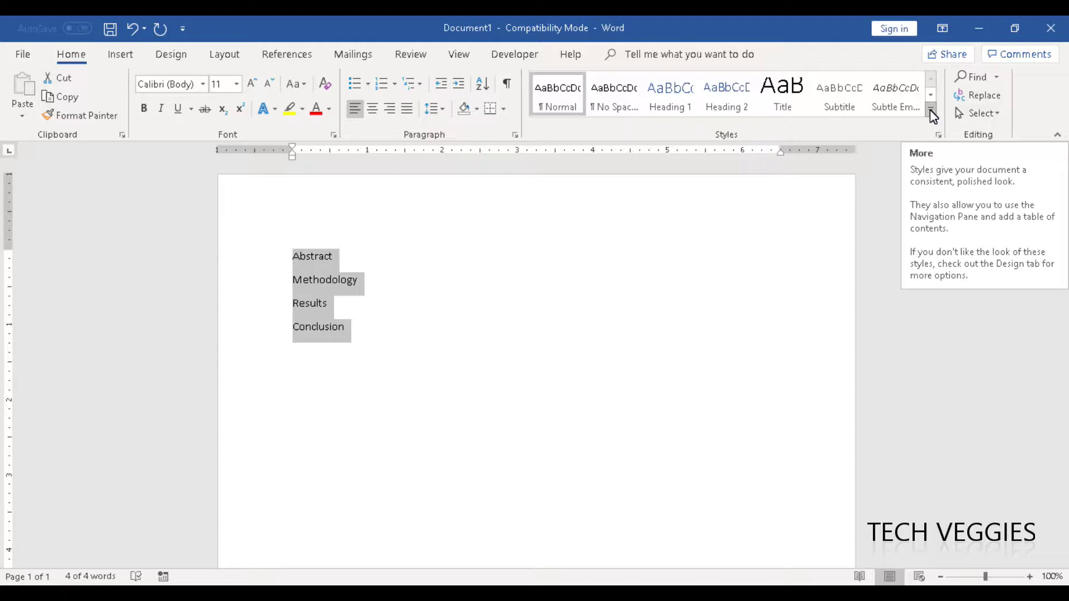
left_click(933, 116)
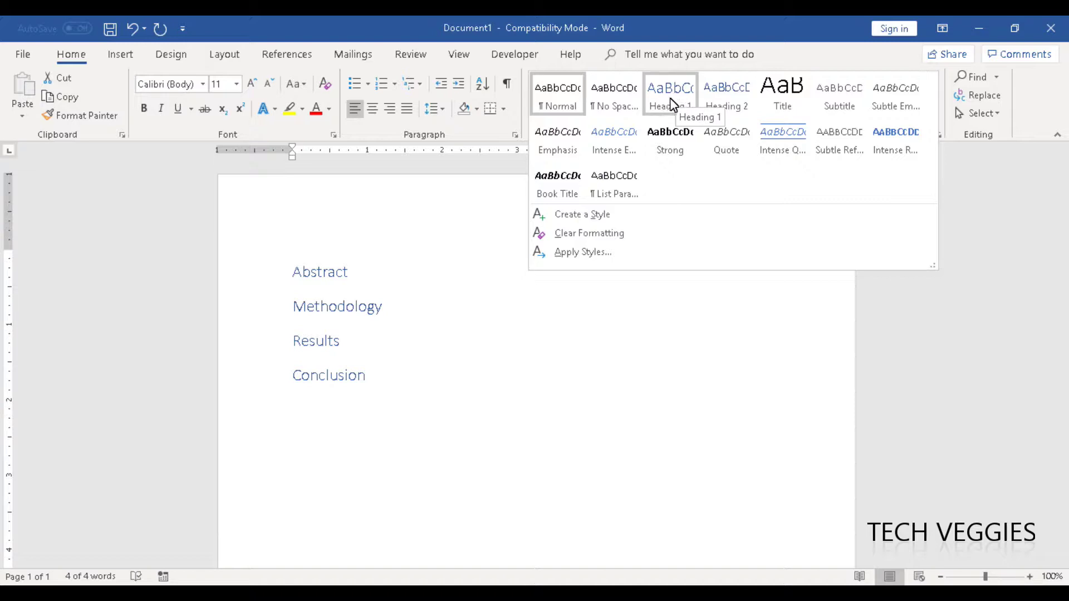
left_click(683, 106)
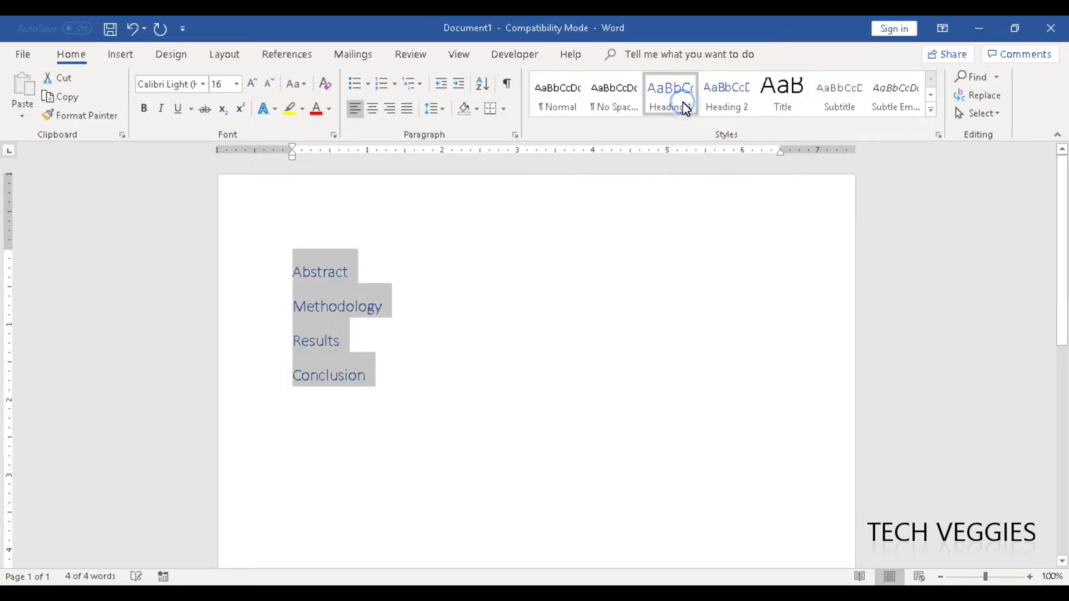
left_click(403, 321)
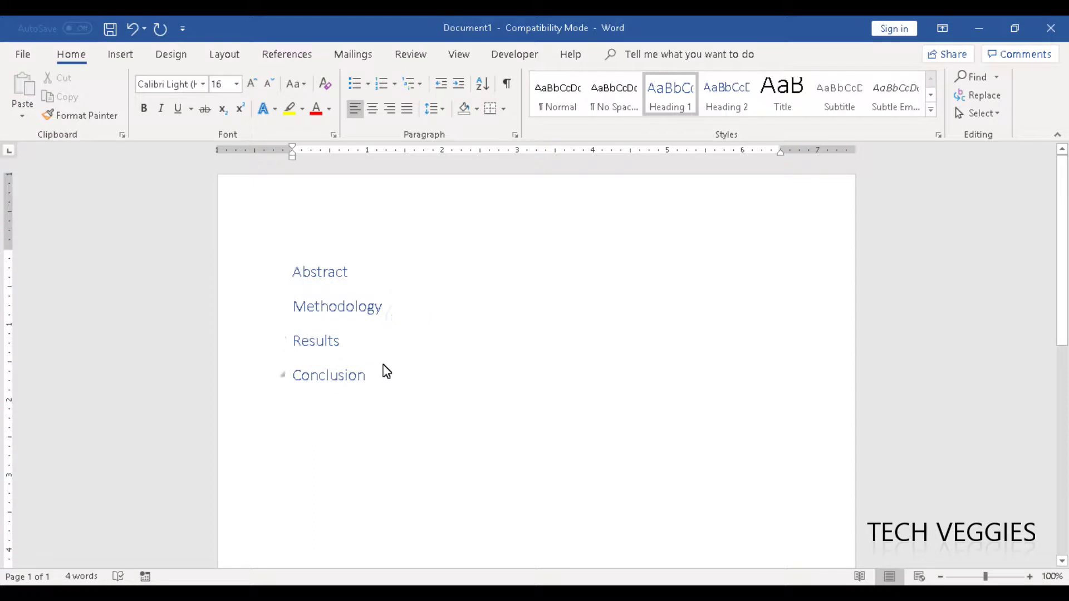
Step: Add blank lines before the Abstract heading until it moves to the second page, leaving the first page empty
left_click(359, 272)
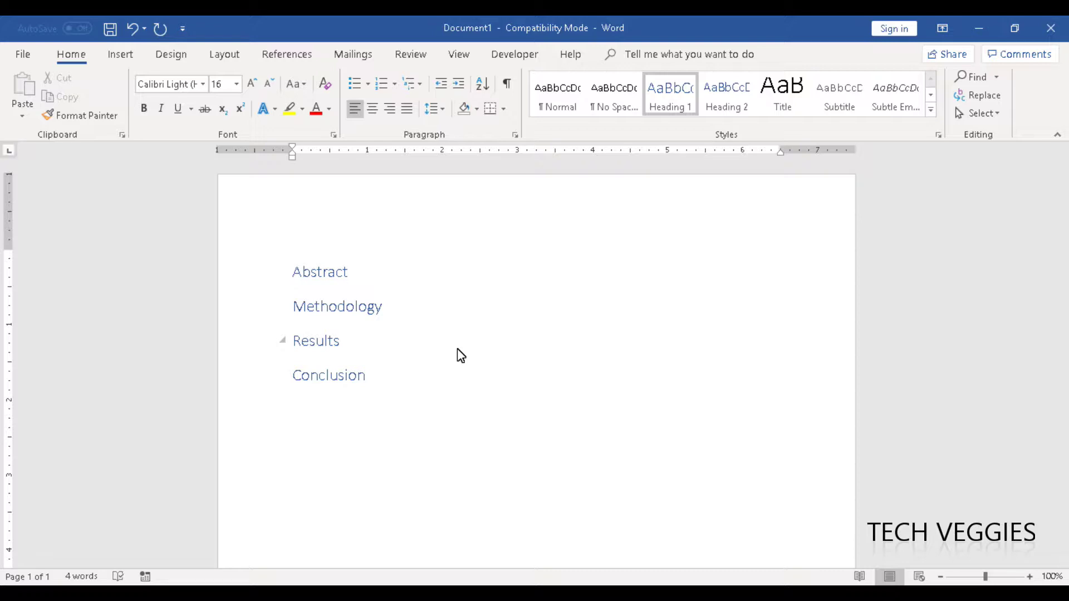
left_click(292, 274)
key("Return")
key("Return")
key("Return")
key("Return")
key("Return")
key("Return")
key("Return")
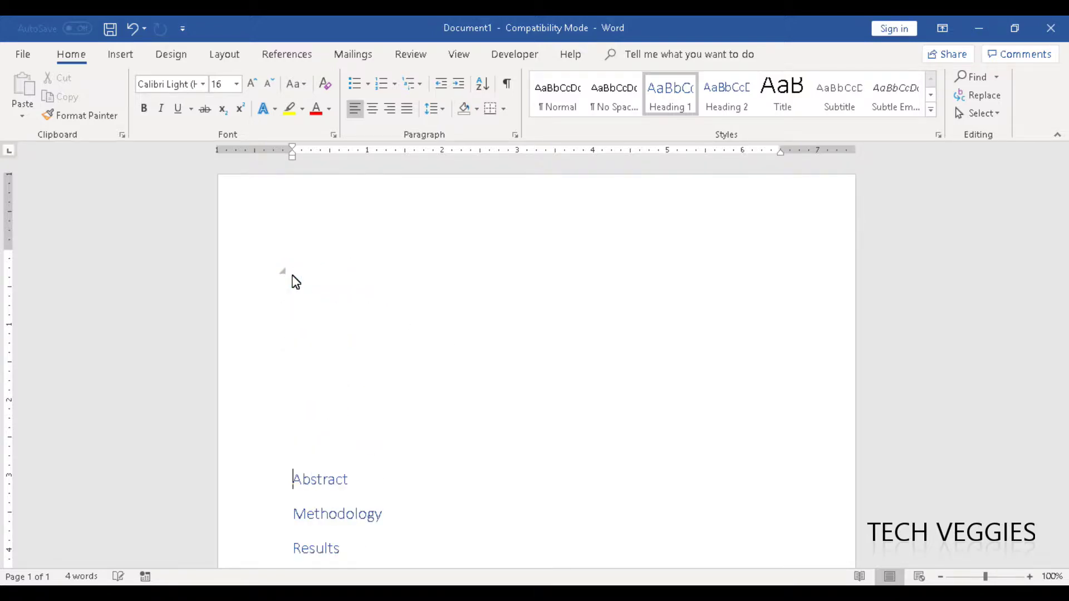
key("Return")
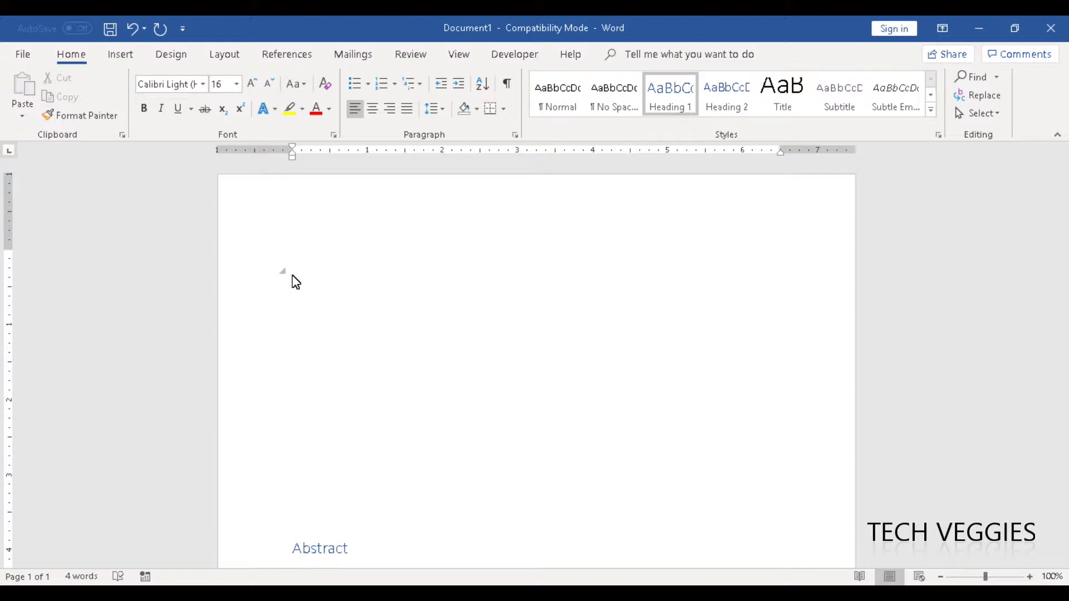
scroll(295, 282, "down", 1)
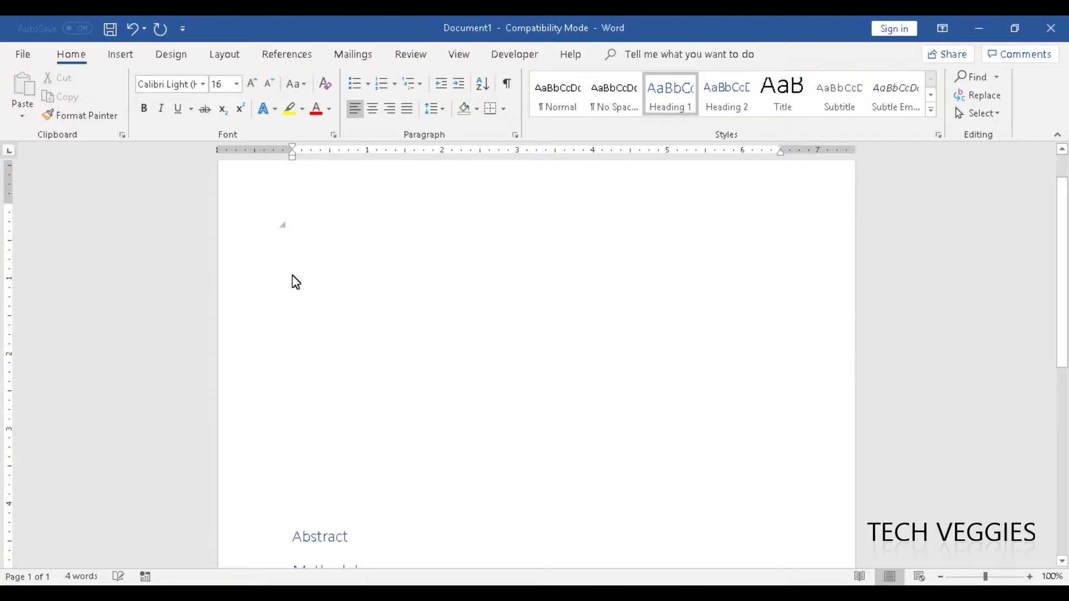
key("Return")
key("Return")
key("Return")
key("Return")
key("Return")
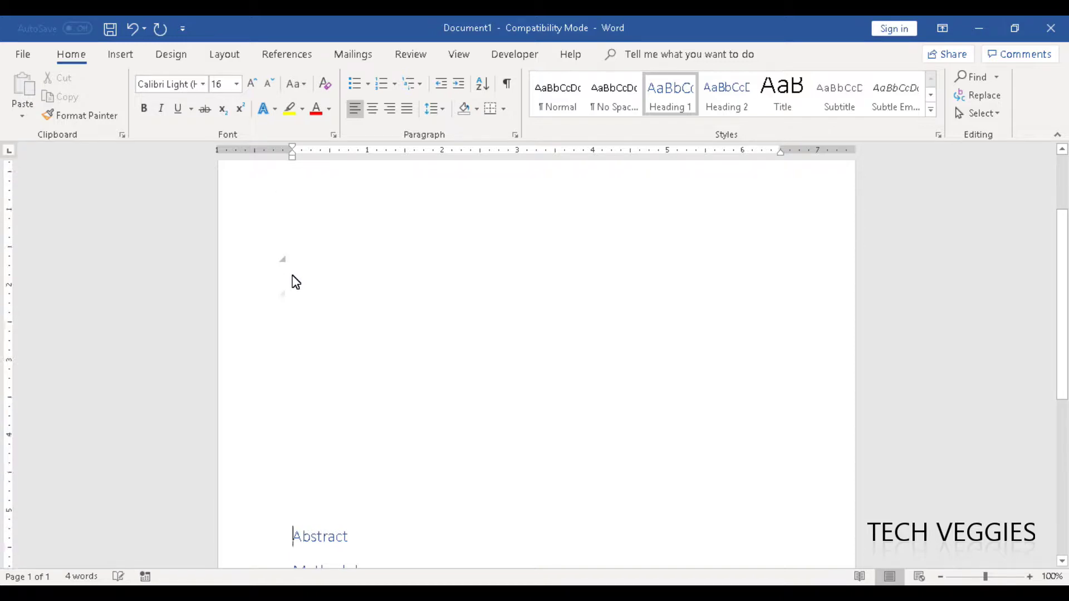
key("Return")
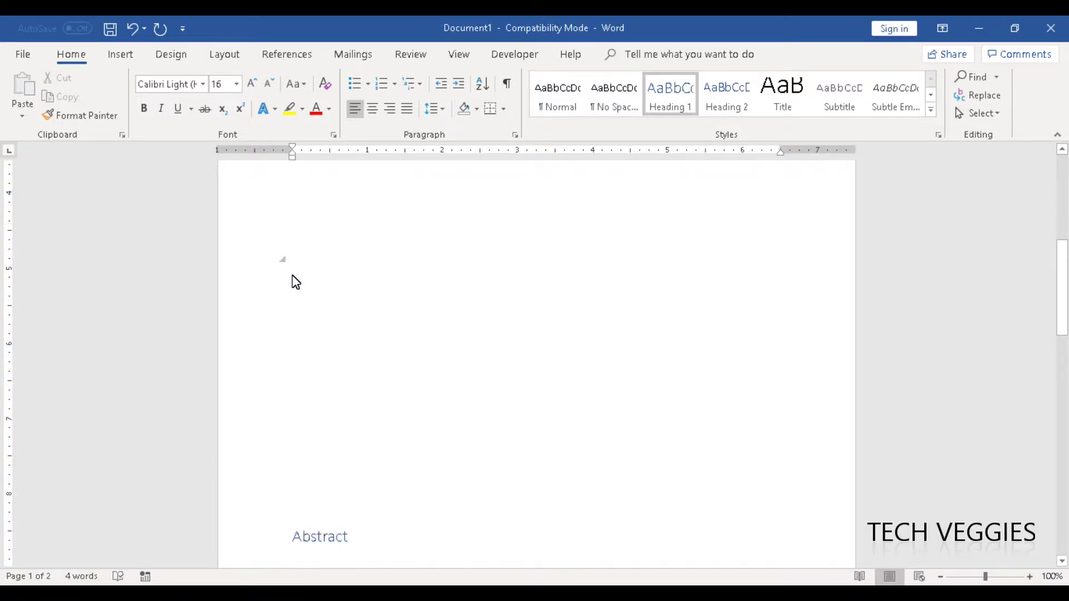
key("Return")
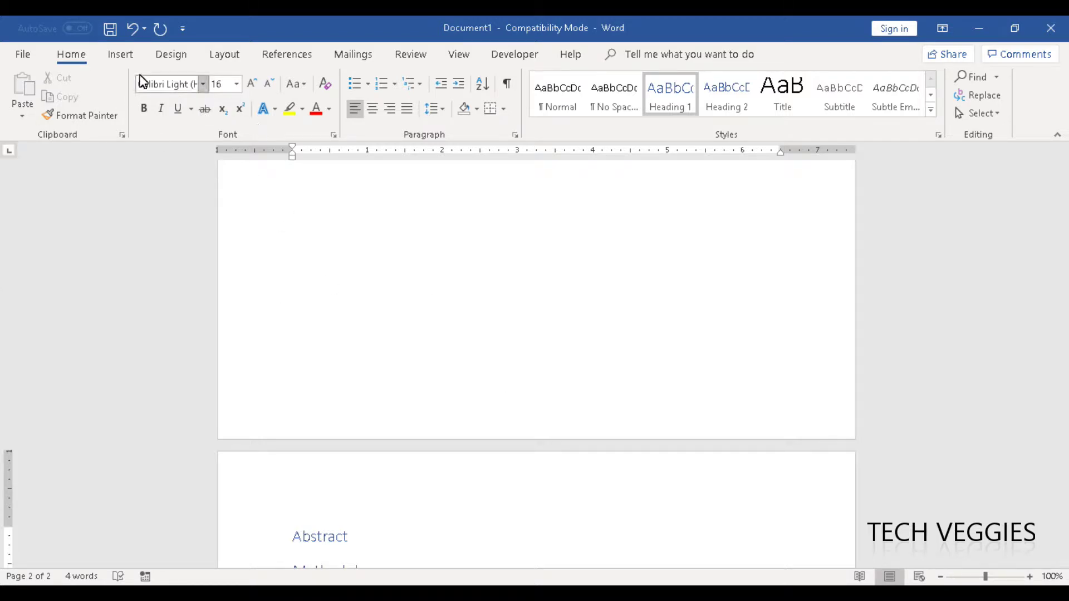
Step: Add blank lines between the Abstract and Methodology headings until Methodology moves to the third page
left_click(126, 55)
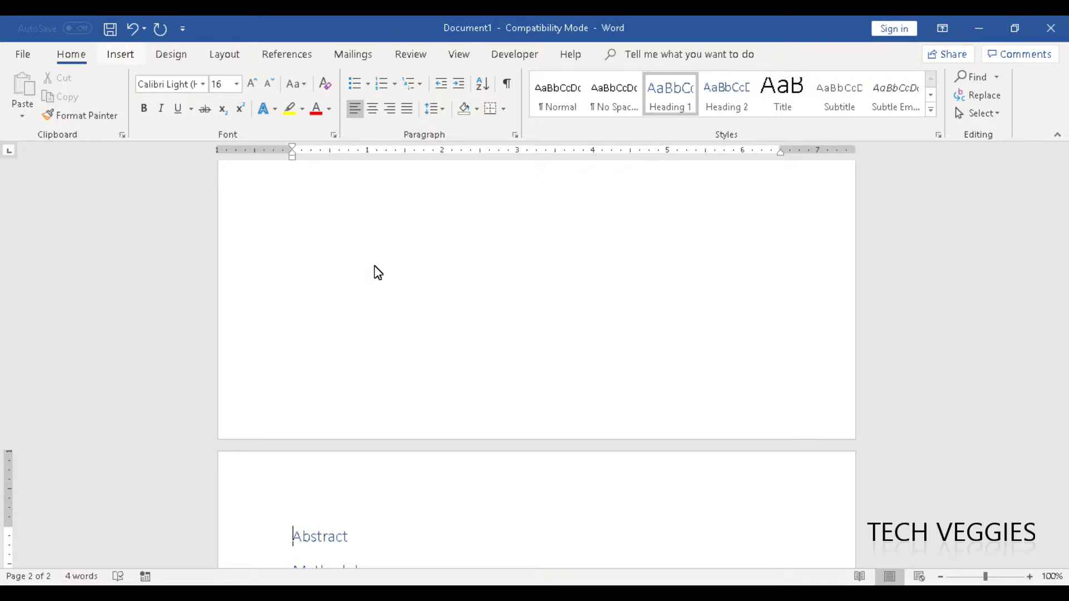
double_click(413, 313)
left_click(544, 527)
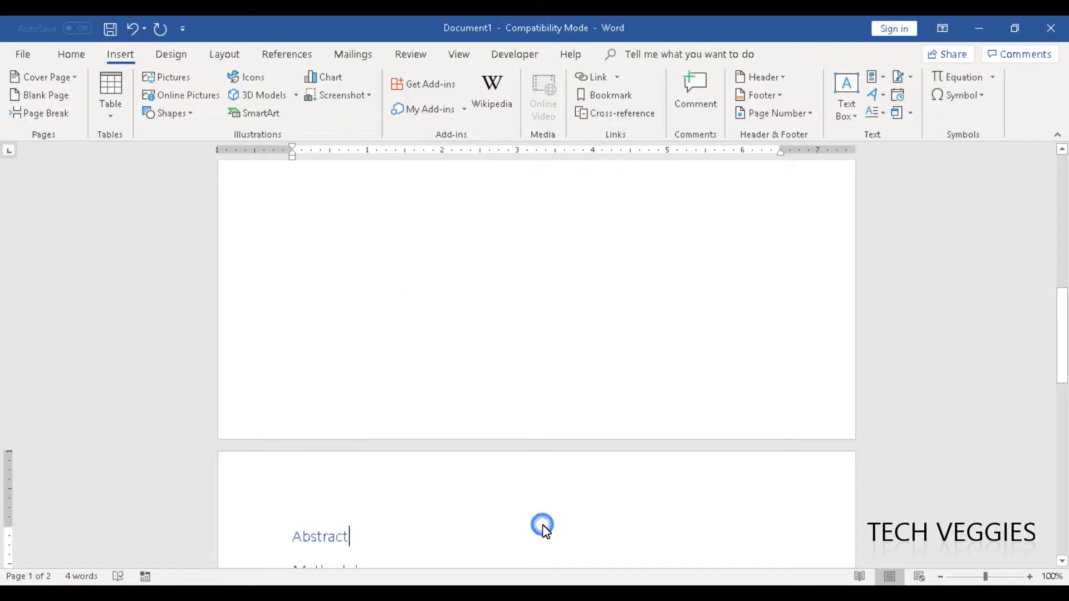
key("Down")
key("Down")
key("Down")
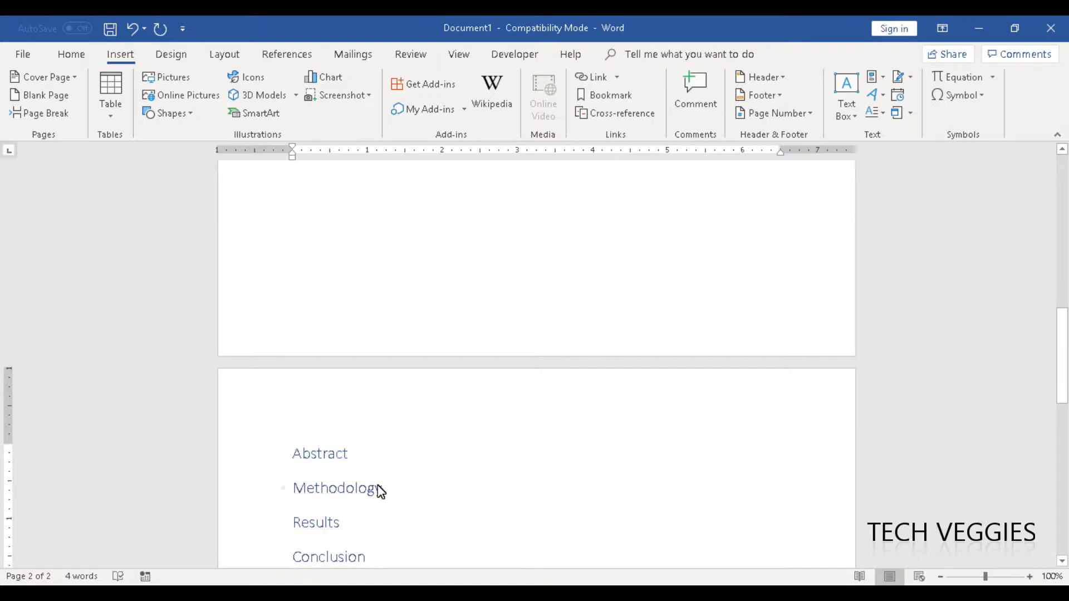
left_click(369, 461)
key("Return")
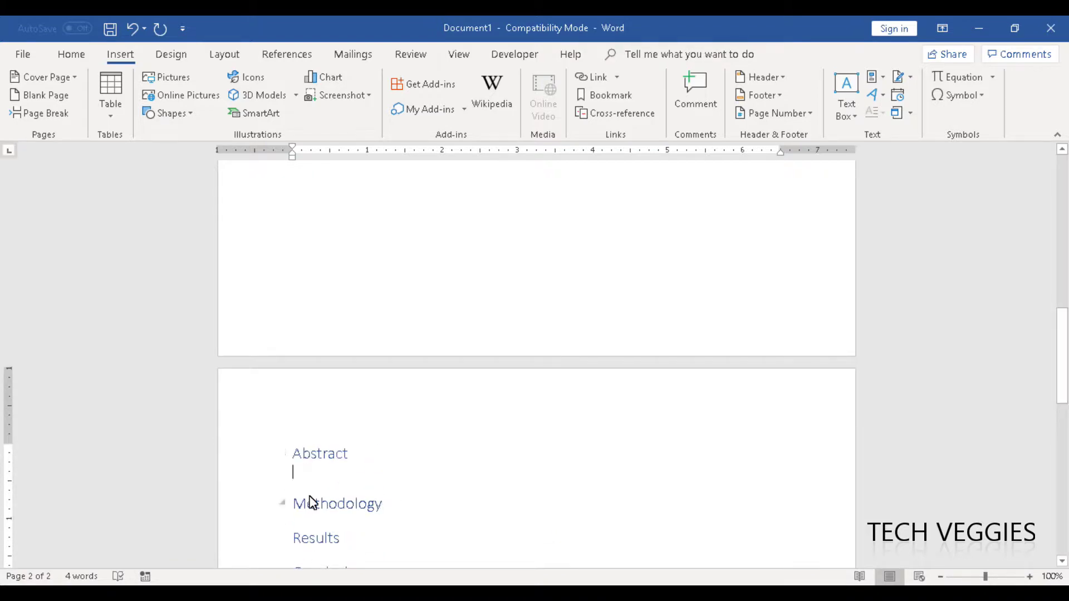
left_click(310, 497)
key("Return")
key("Return")
key("Return")
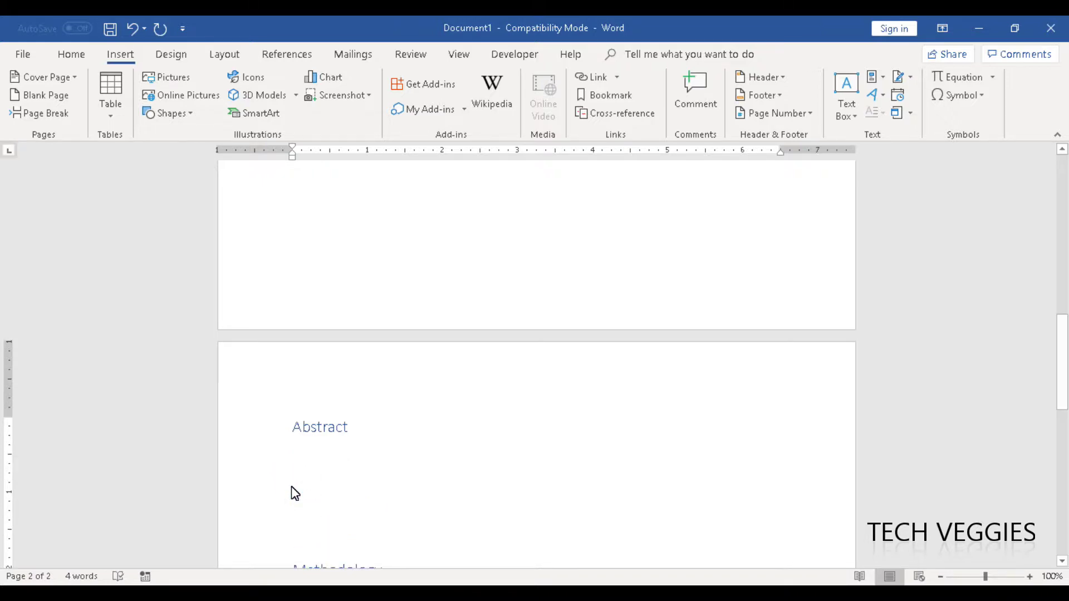
scroll(295, 494, "up", 3)
key("Delete")
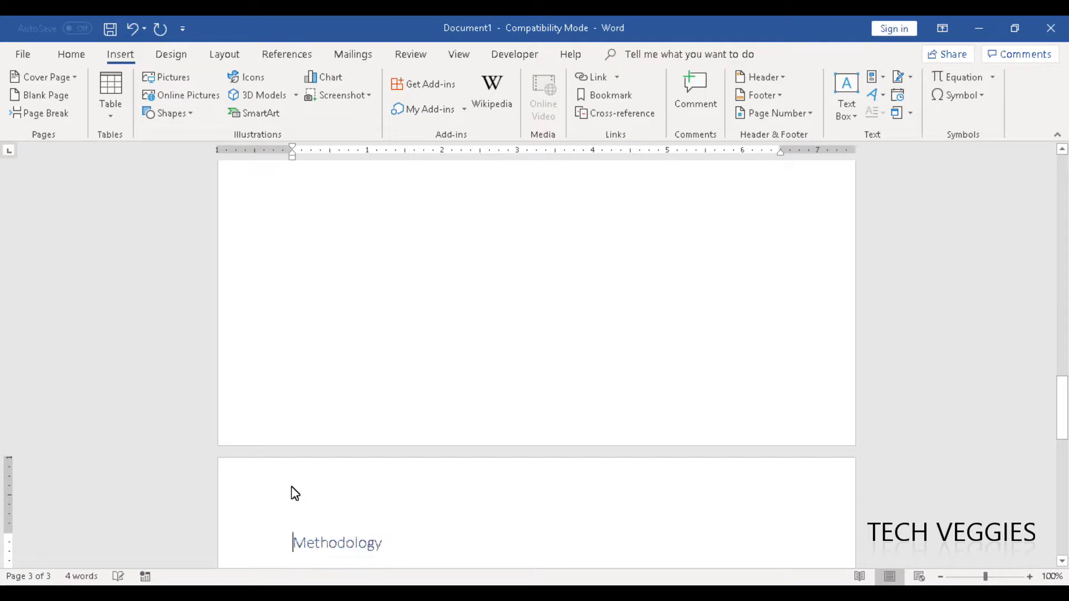
Step: Move the Results heading to the fourth page and the Conclusion heading to the fifth page
key("Down")
key("Down")
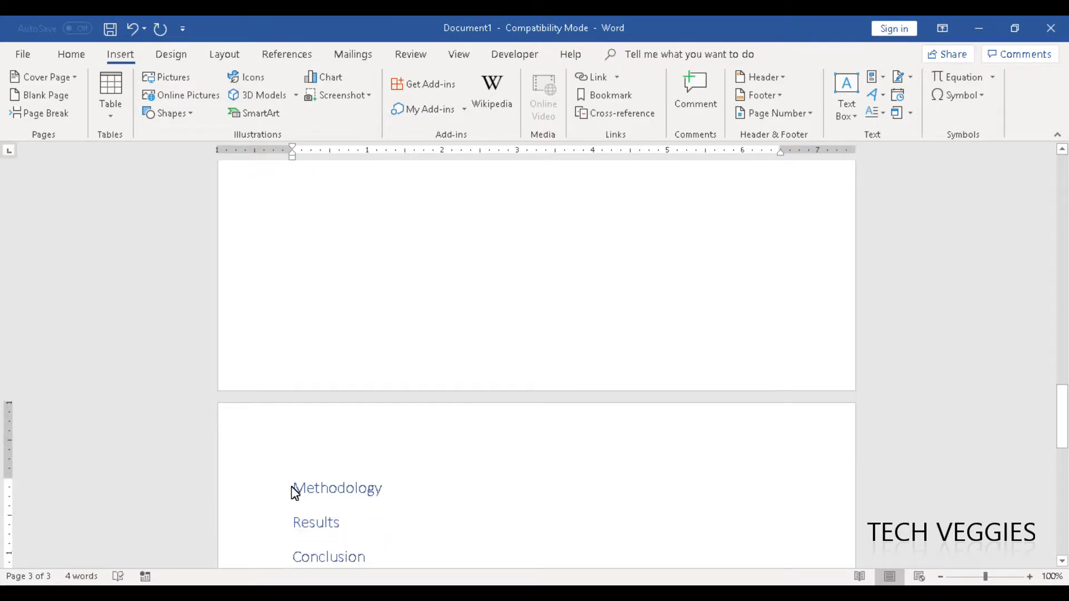
key("ctrl+Return")
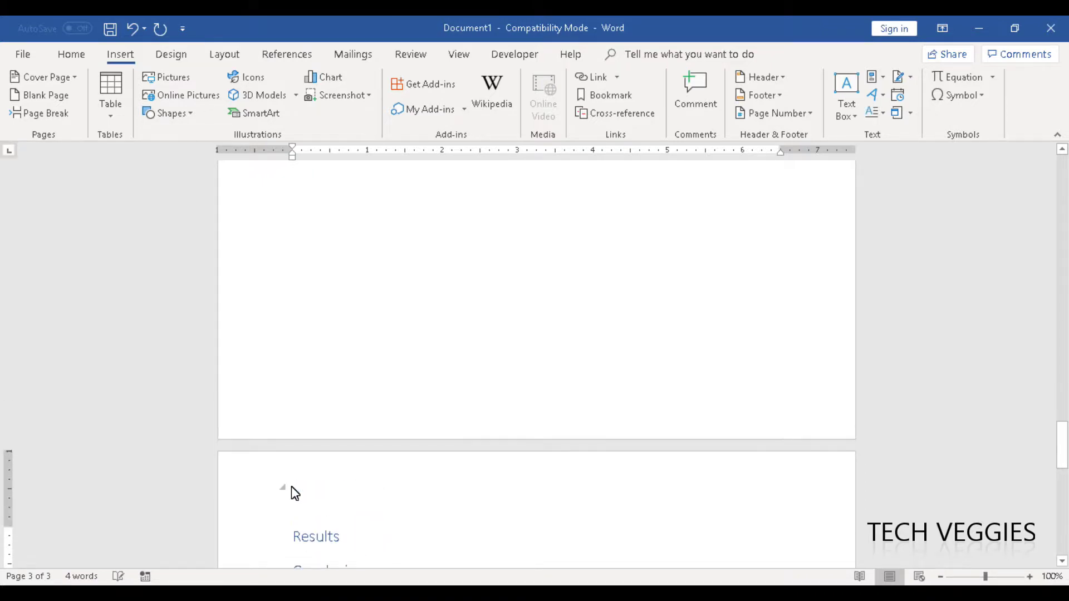
key("Down")
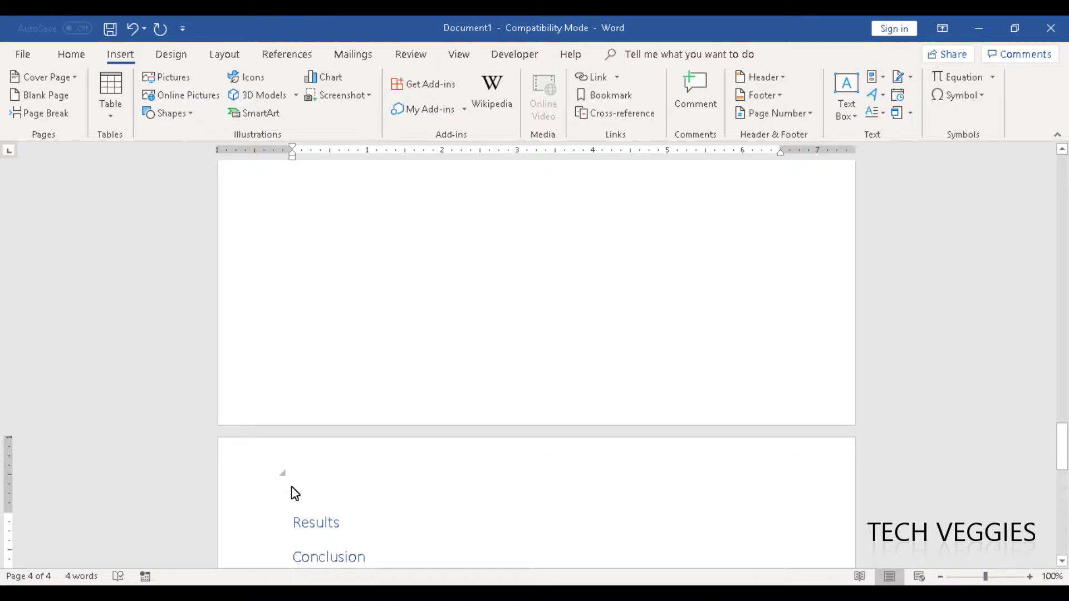
key("ctrl+Return")
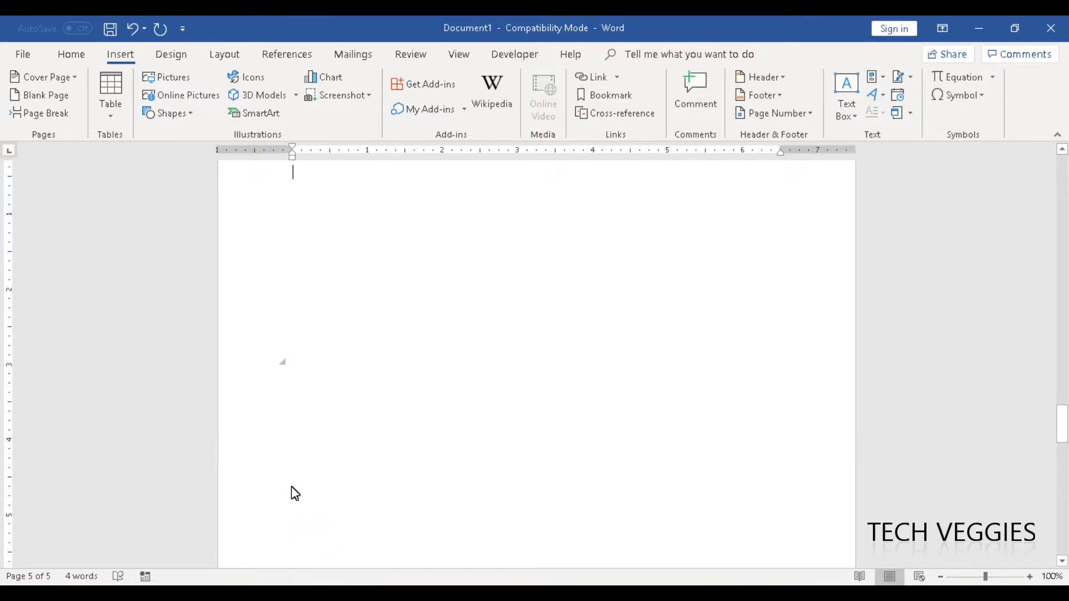
Step: Insert the built-in Automatic Table 2 table of contents at the start of the empty first page
key("Up")
key("Up")
key("Up")
key("Up")
key("Up")
key("Up")
key("Up")
key("Up")
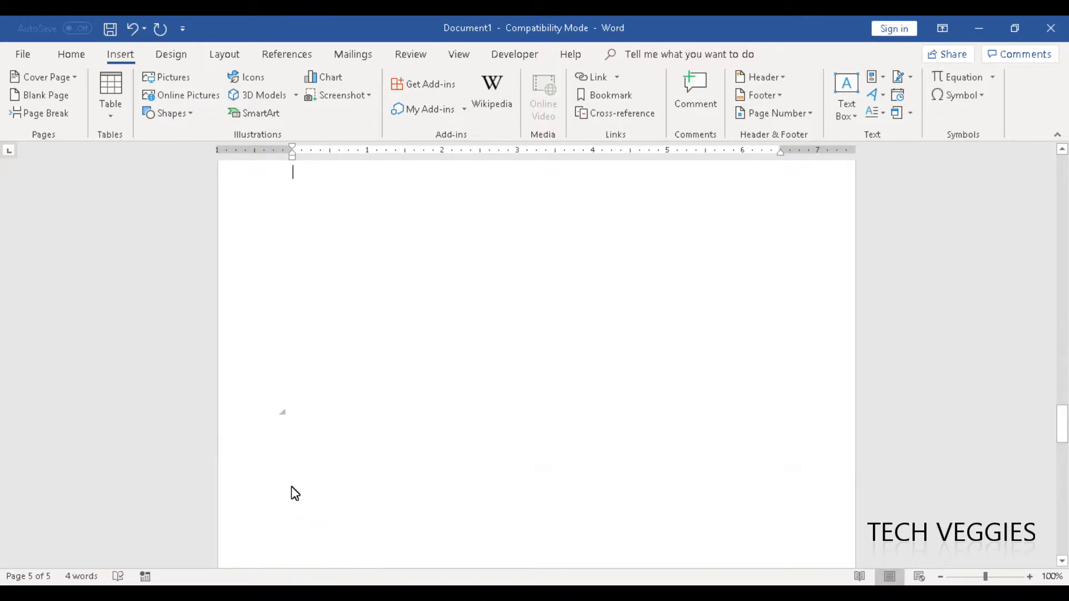
key("Up")
key("Up")
key("Up")
key("Up")
key("Up")
key("Up")
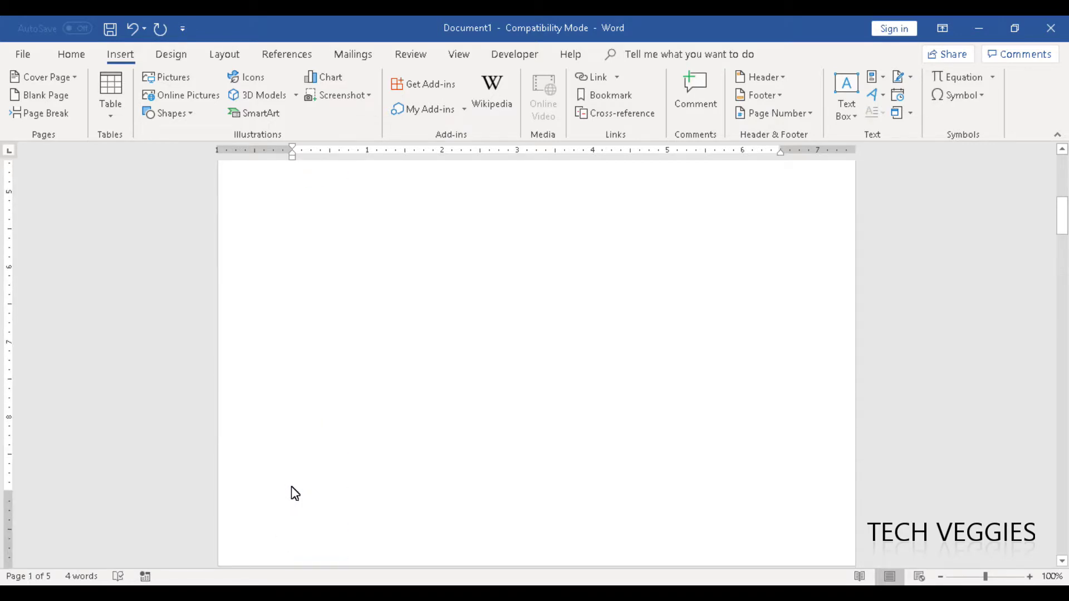
key("ctrl+Home")
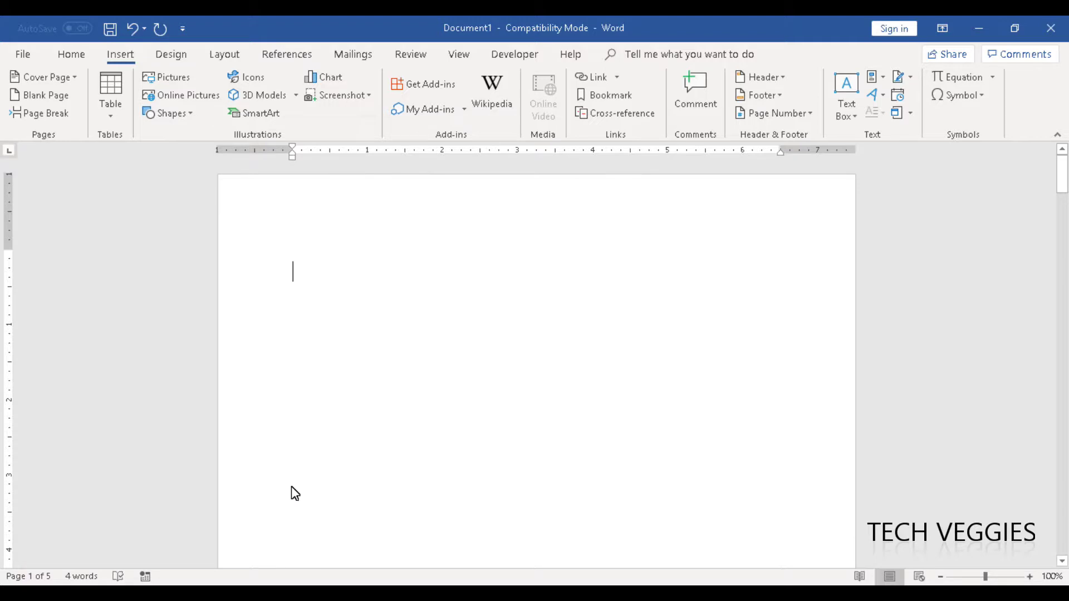
left_click(71, 58)
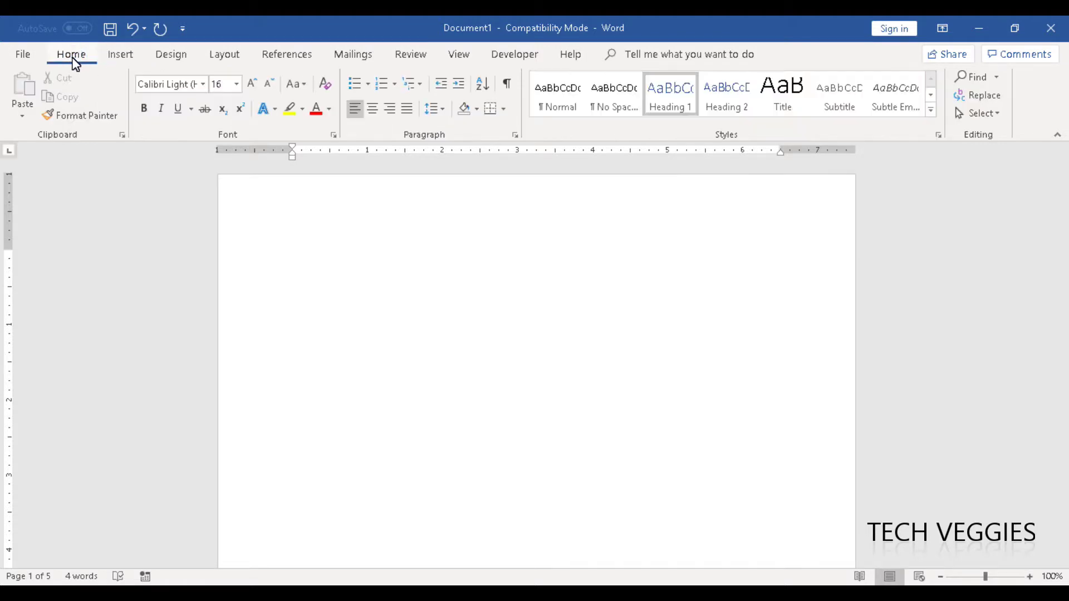
left_click(365, 301)
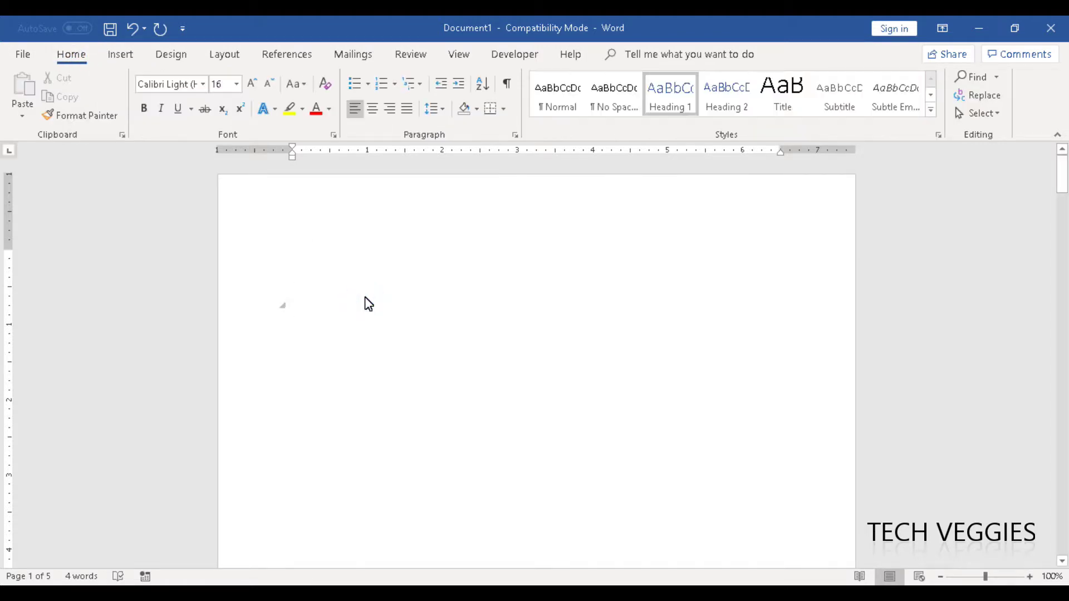
left_click(309, 276)
left_click(295, 55)
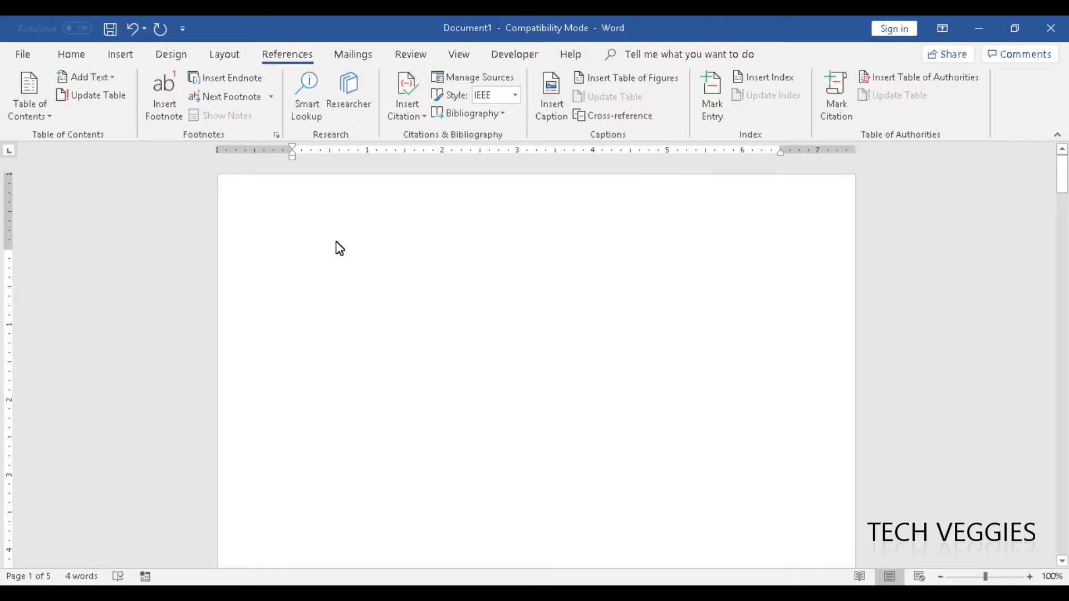
left_click(50, 120)
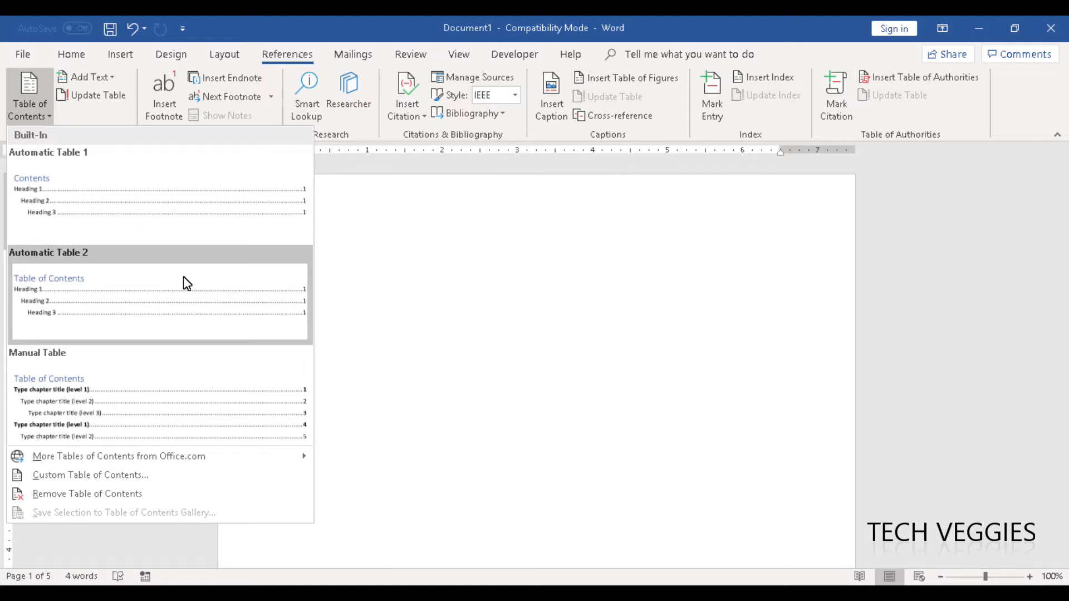
left_click(144, 302)
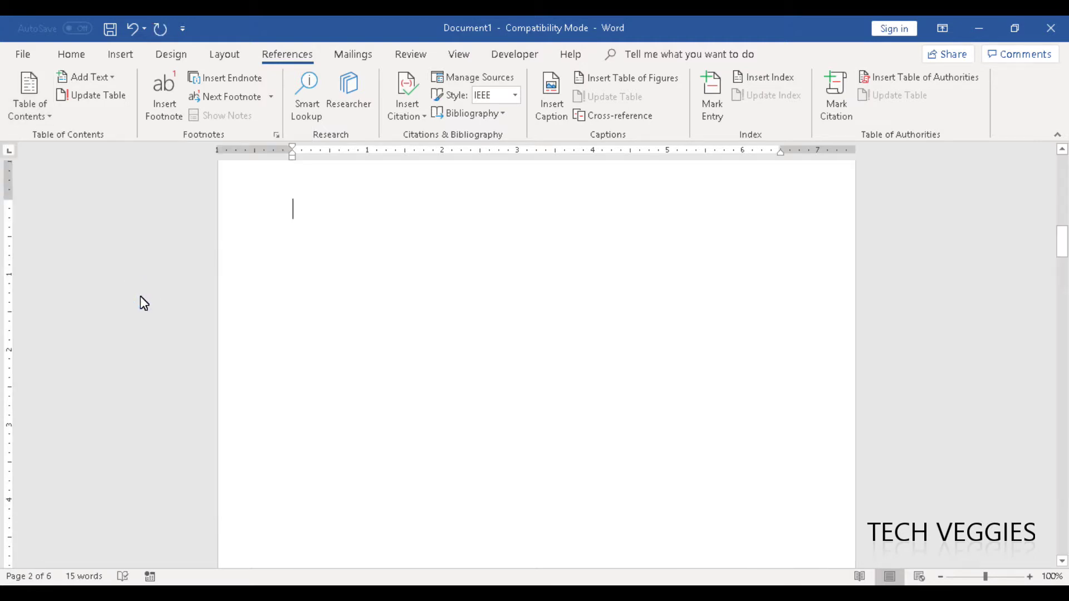
left_click_drag(1064, 240, 1057, 163)
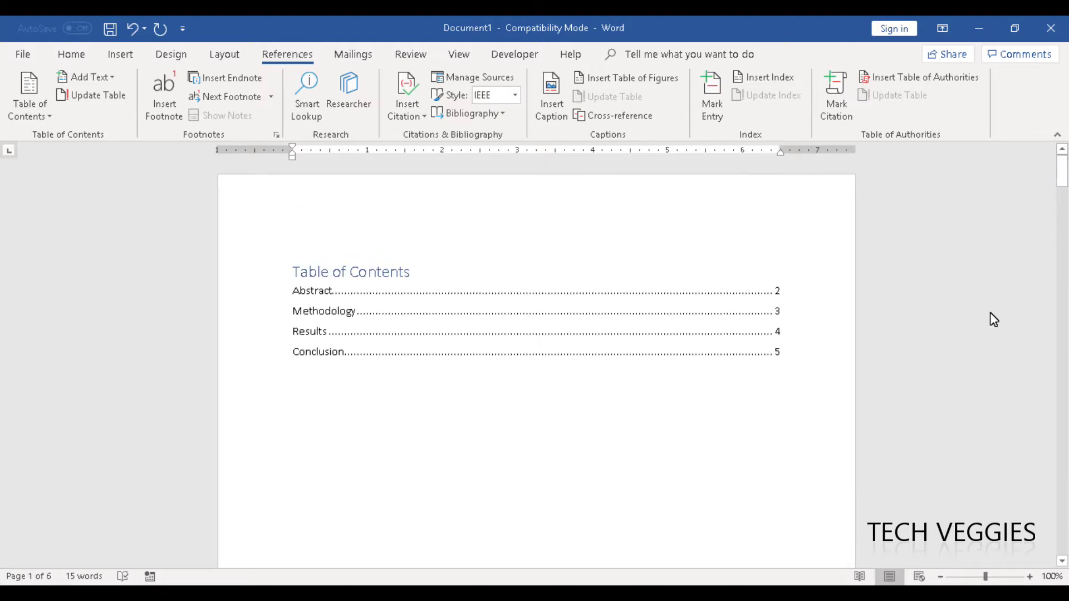
left_click(792, 312)
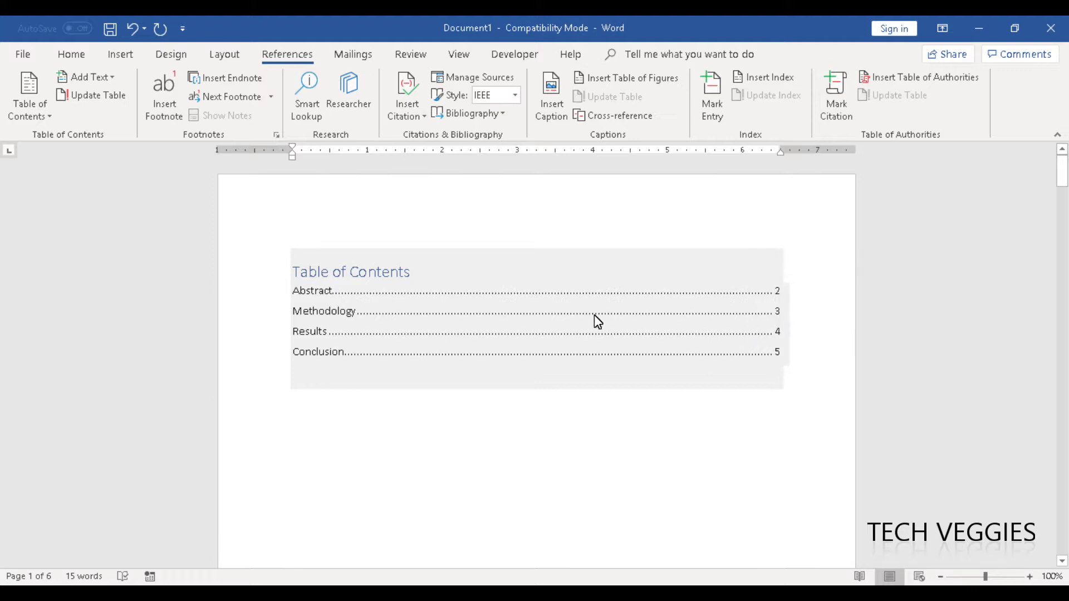
left_click(332, 310)
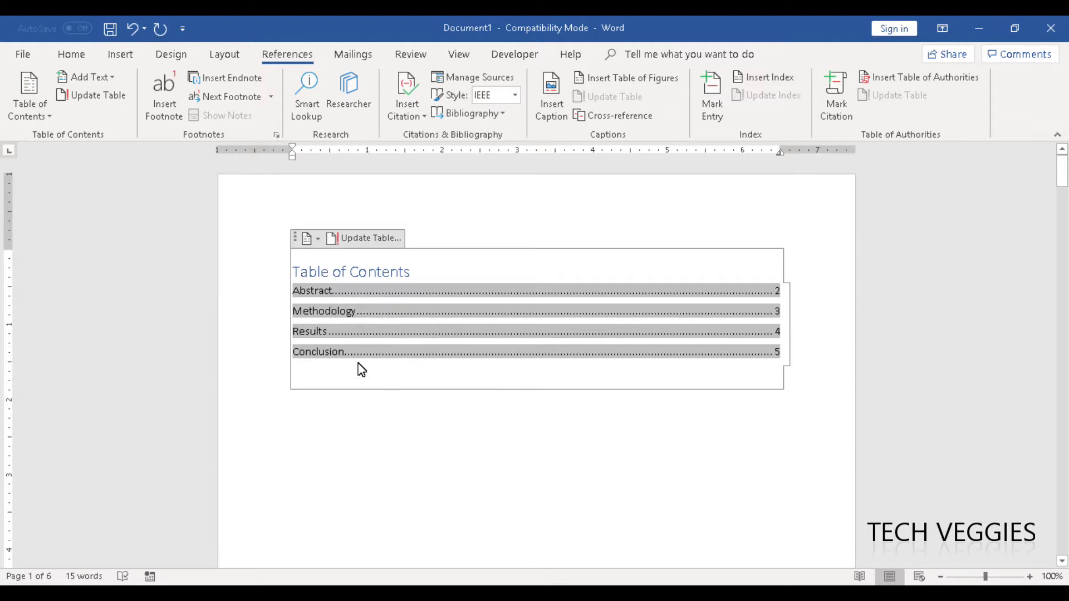
left_click(328, 354)
left_click(712, 529)
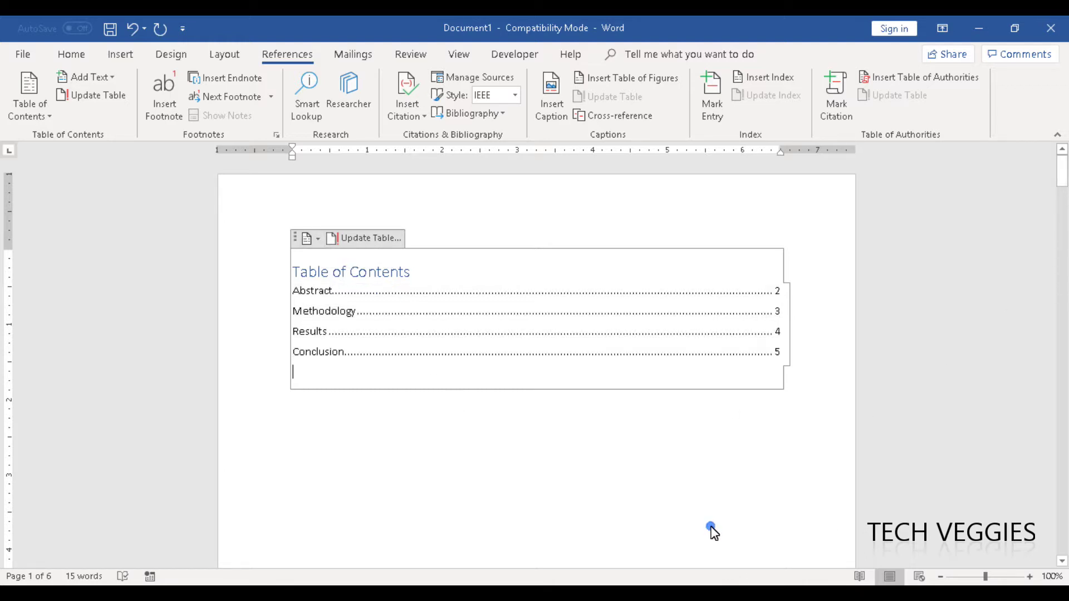
Step: Insert a page break directly before the Abstract heading to move it to the fourth page
scroll(713, 532, "down", 10)
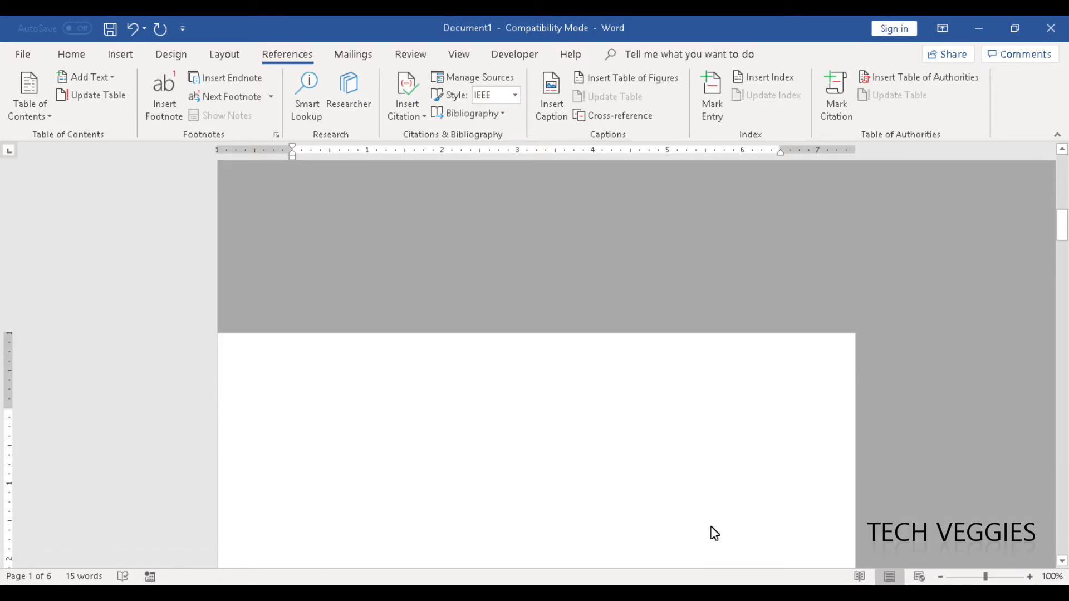
scroll(714, 533, "down", 10)
key("Down")
key("Down")
key("Down")
key("Down")
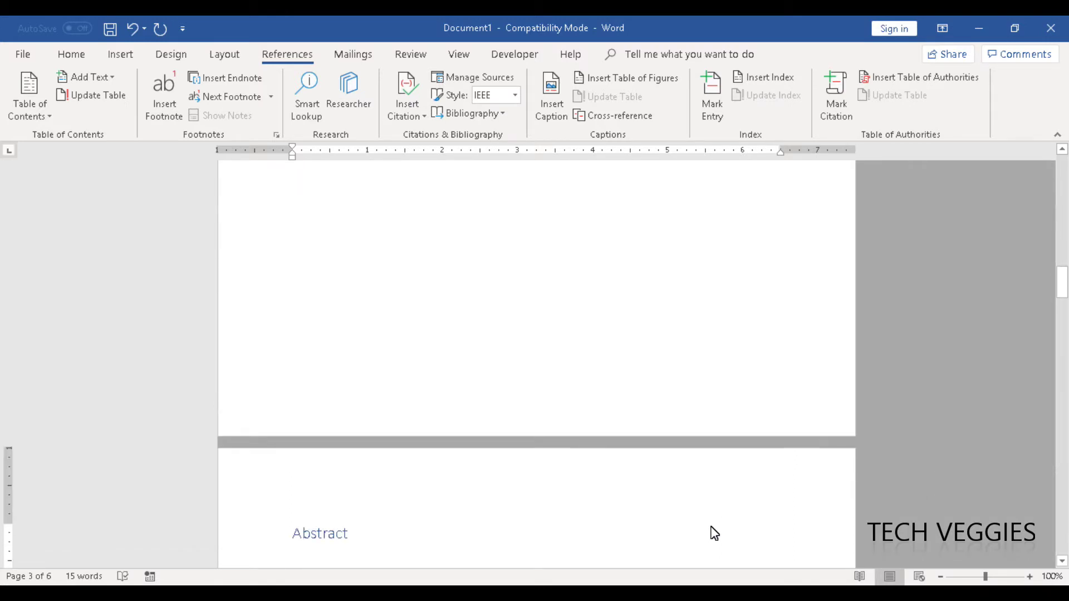
key("ctrl+Return")
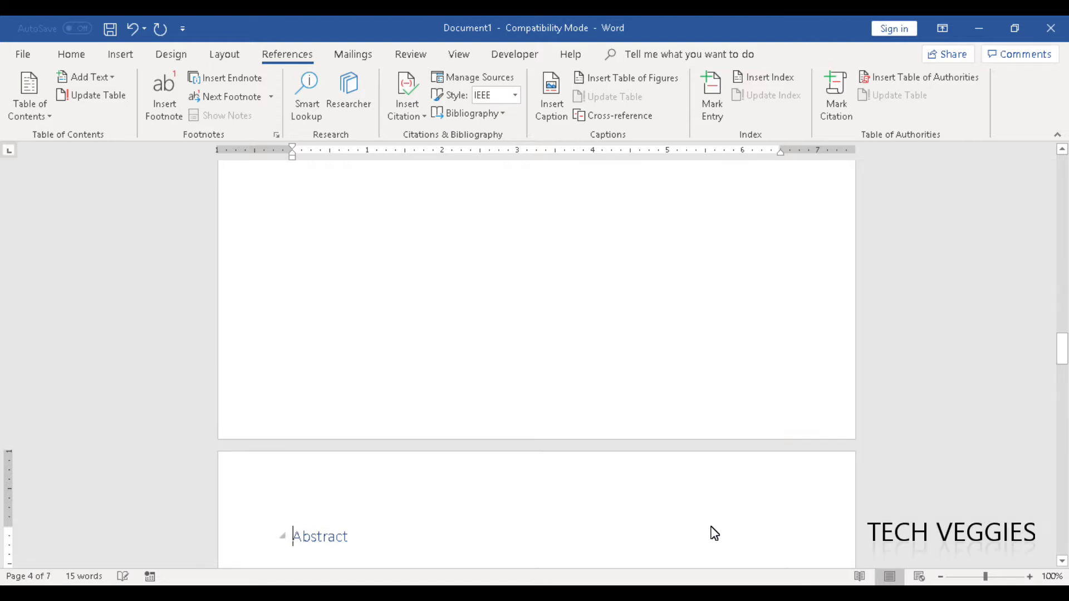
left_click(578, 336)
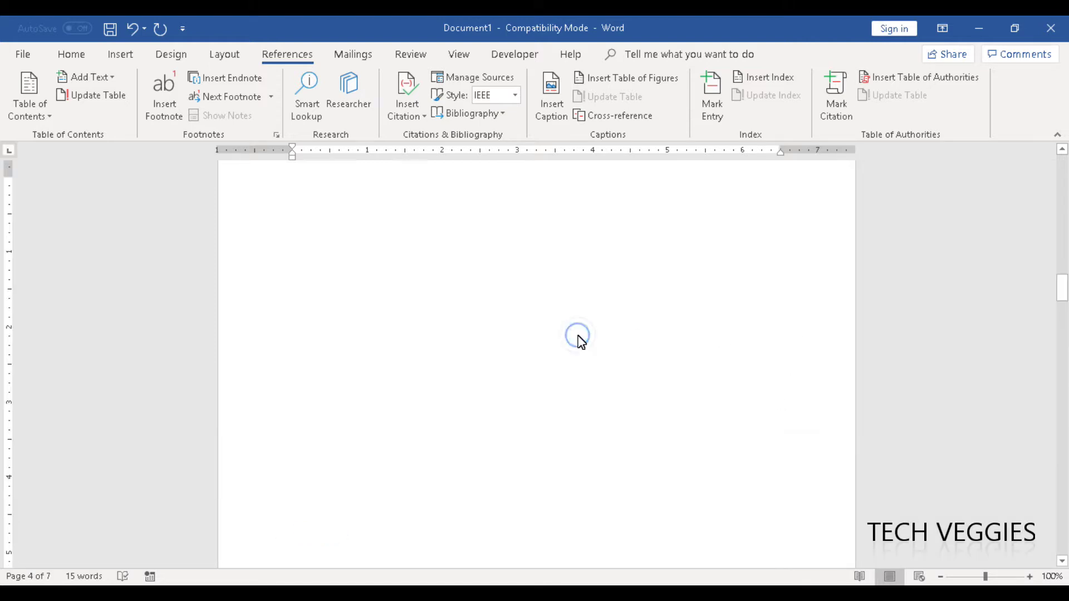
Step: Update the table of contents on the first page, refreshing page numbers only
type("Table of Contents Abstract\t2 Methodology\t3 Results\t4 Conclusion\t5")
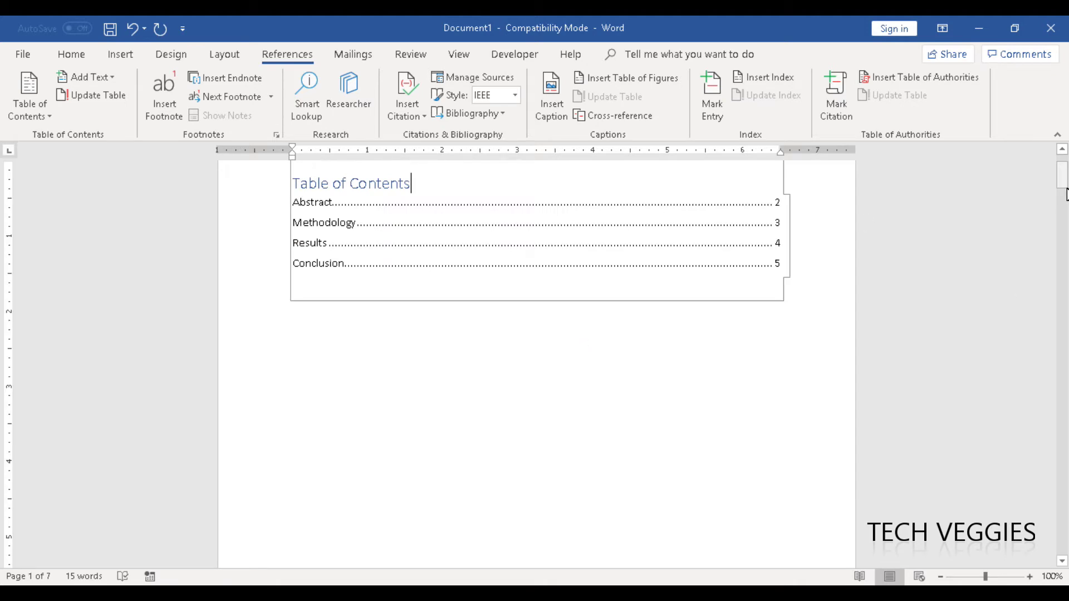
left_click_drag(1063, 184, 1062, 167)
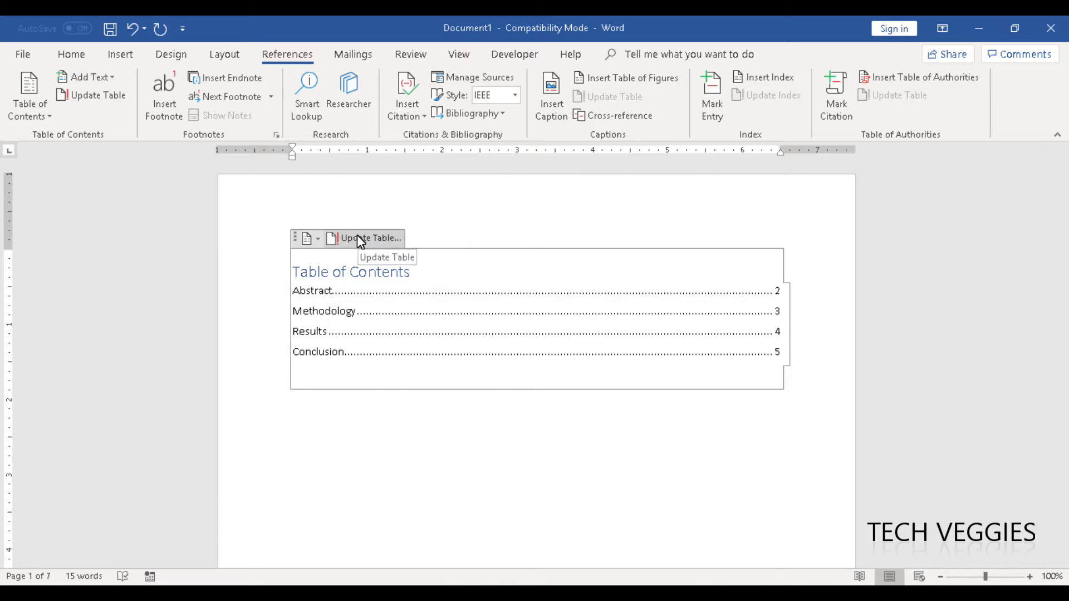
left_click(317, 239)
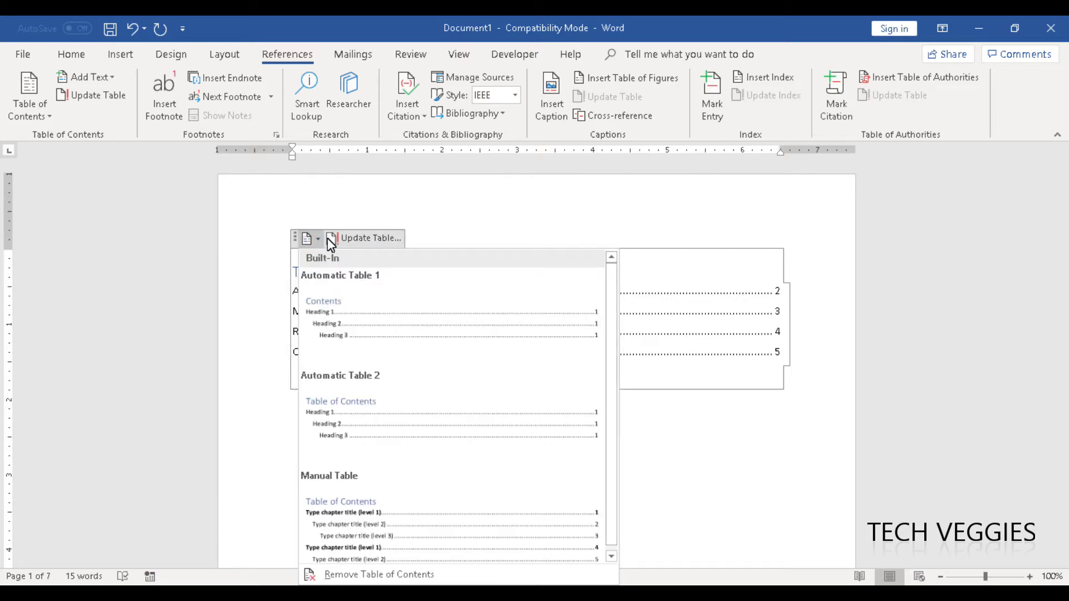
left_click(467, 218)
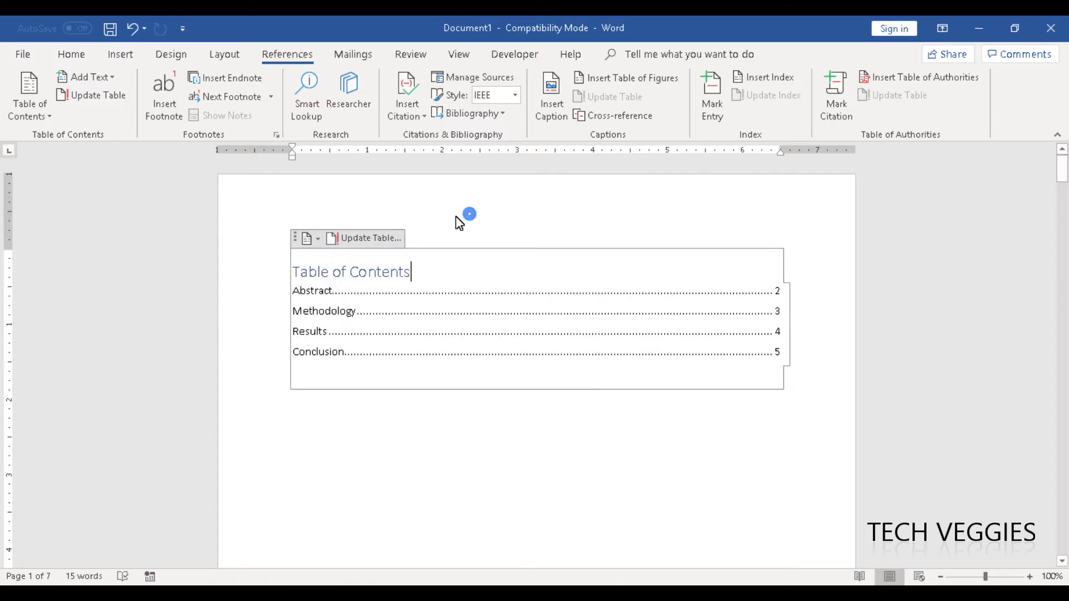
left_click(382, 239)
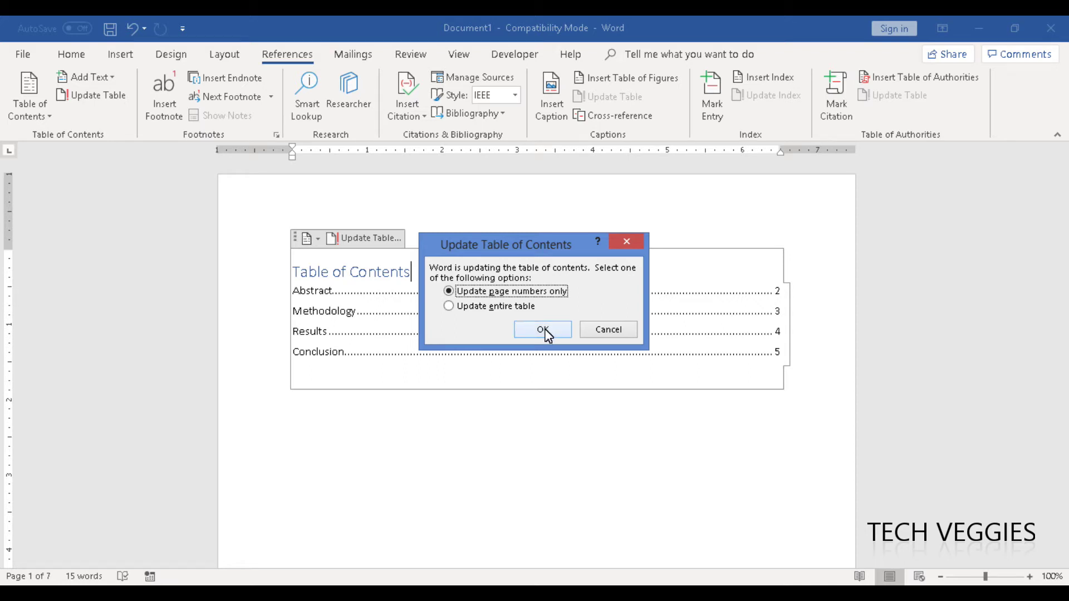
left_click_drag(503, 237, 500, 398)
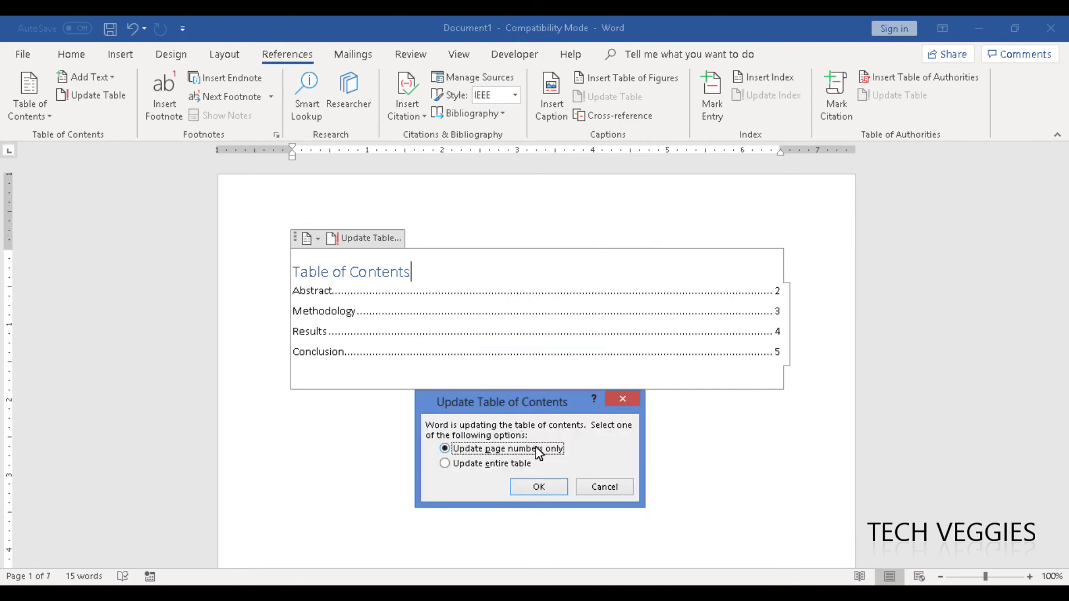
left_click(549, 490)
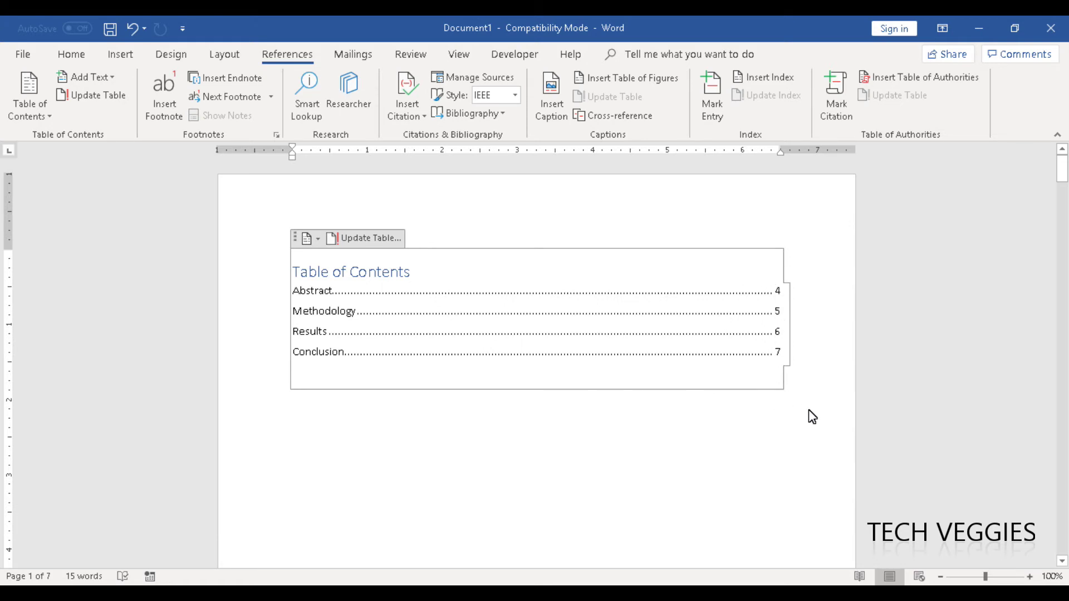
Step: Check the Abstract heading's actual page against its entry in the table of contents
left_click_drag(1061, 177, 1065, 348)
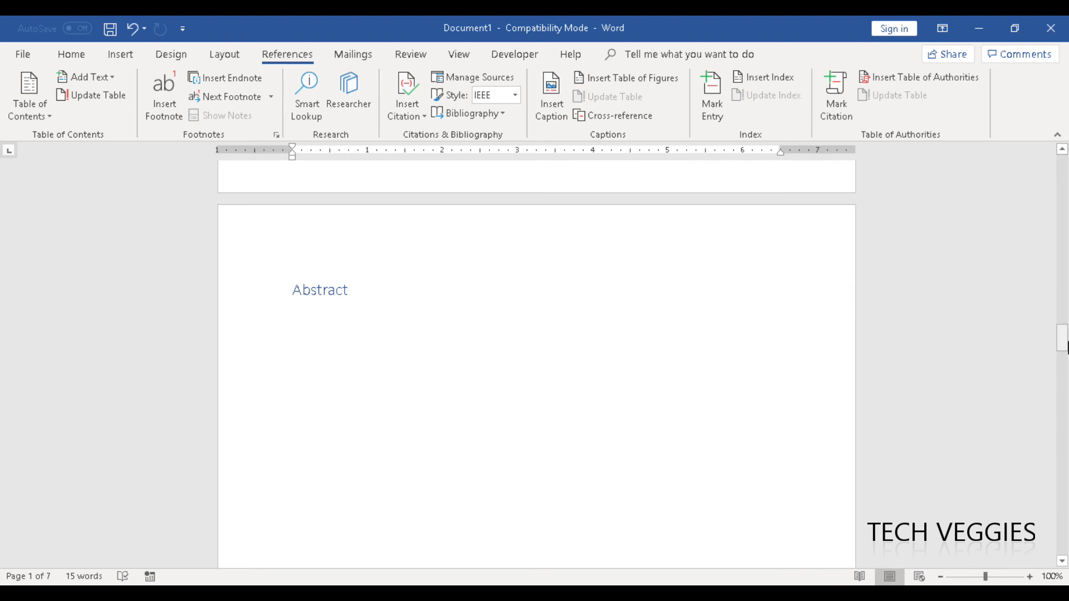
left_click(451, 279)
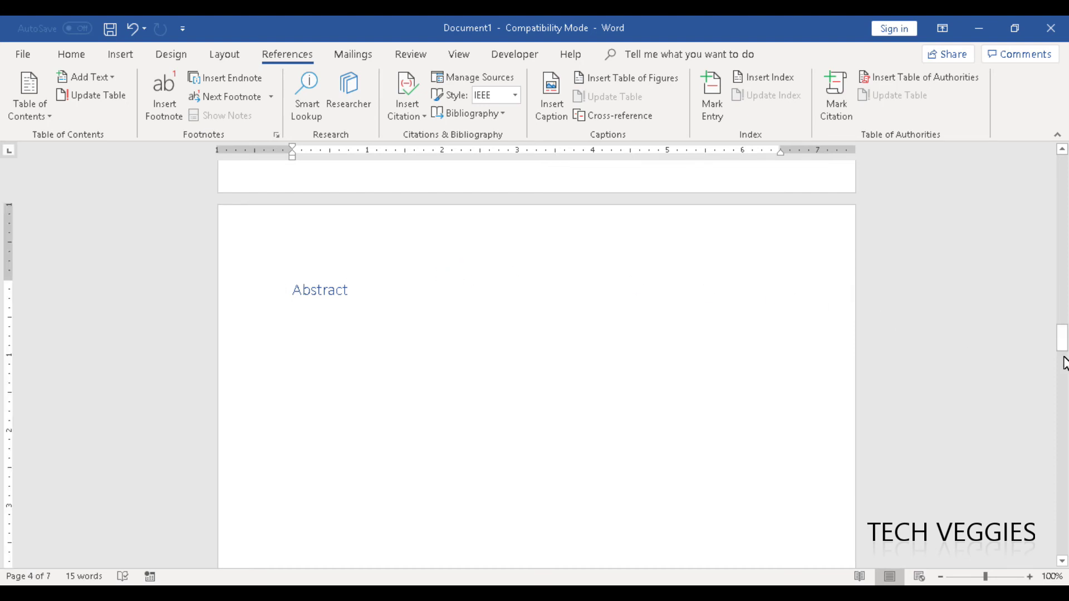
left_click_drag(1064, 353, 1063, 167)
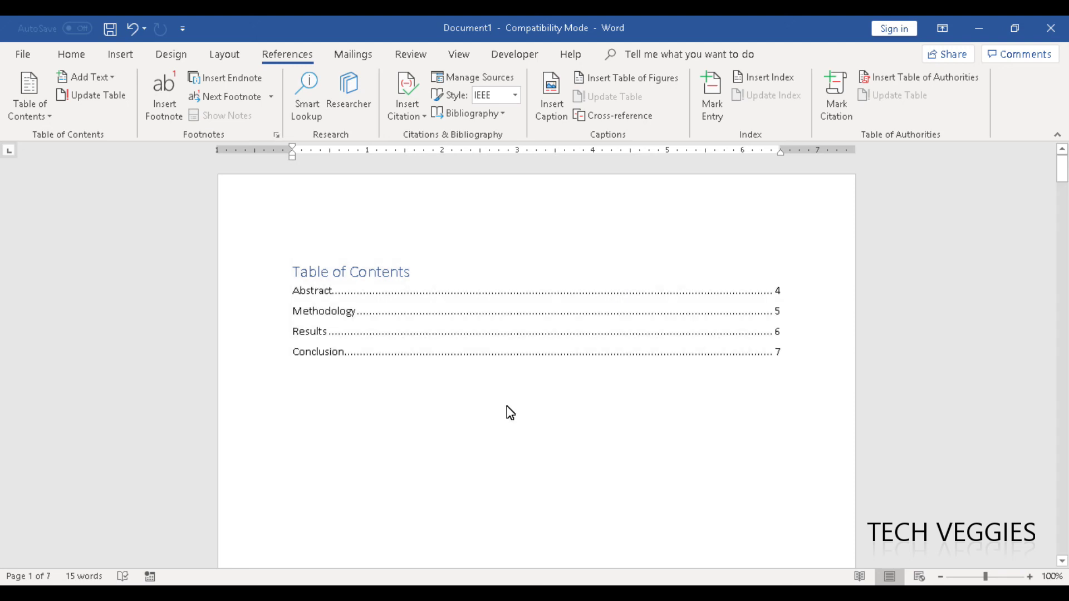
left_click(507, 411)
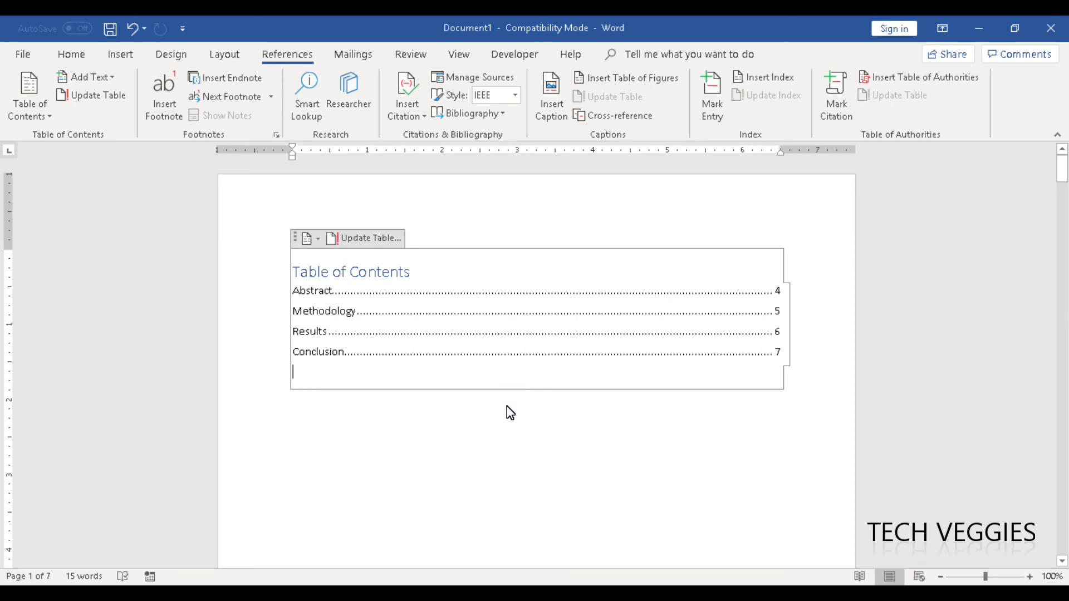